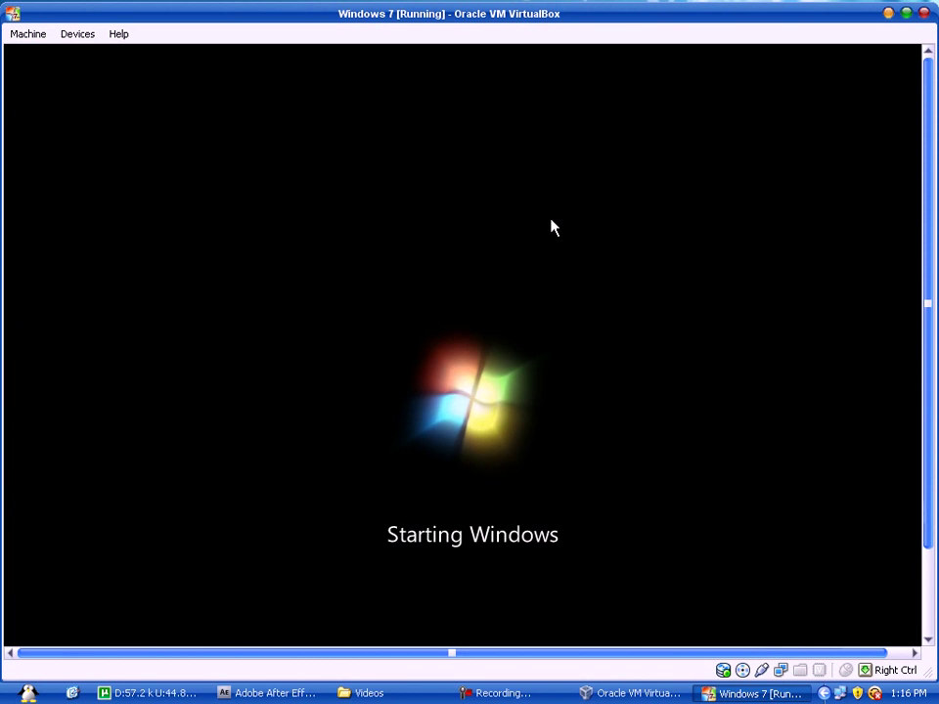
Step: Examine the Windows 7 virtual machine's system, display, storage, audio and network details in the VirtualBox manager, closing the manager when done
{"action": "left_click", "coordinate": [601, 678]}
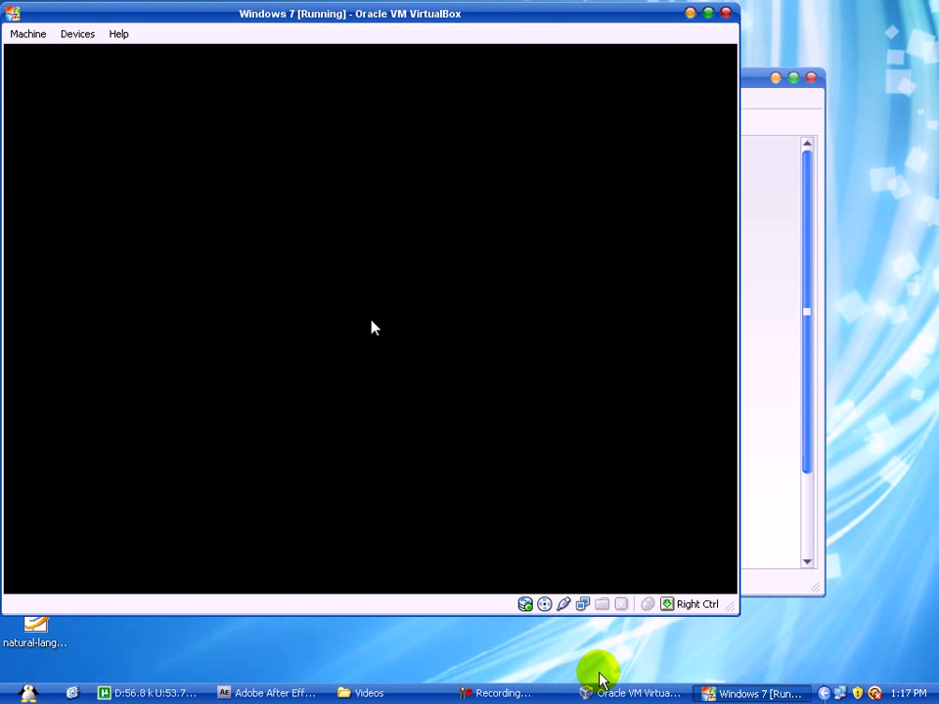
{"action": "left_click", "coordinate": [790, 363]}
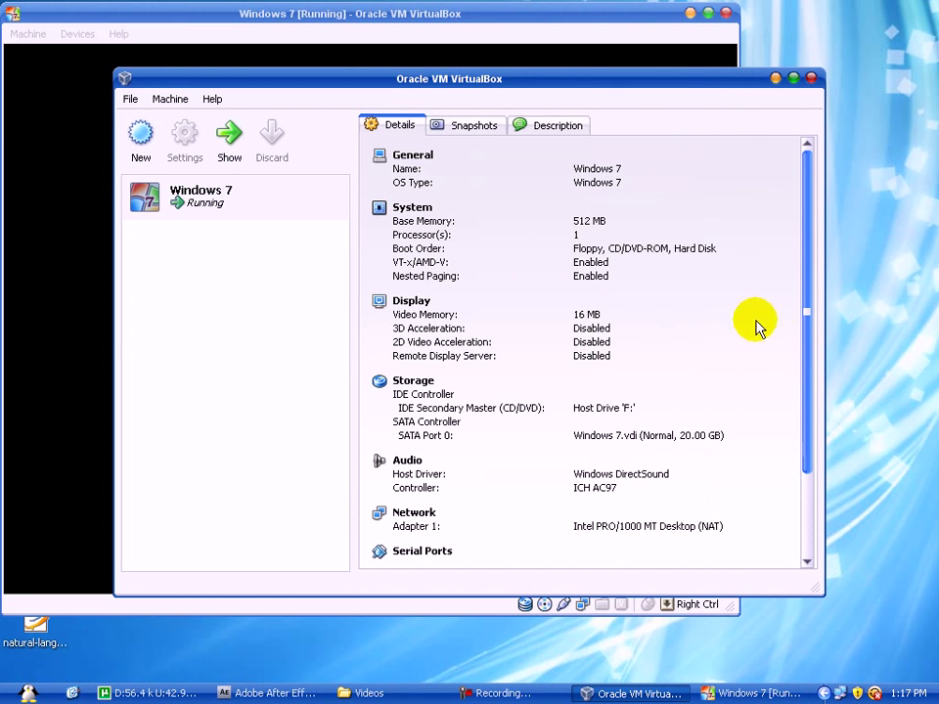
{"action": "left_click_drag", "start_coordinate": [519, 76], "coordinate": [549, 330]}
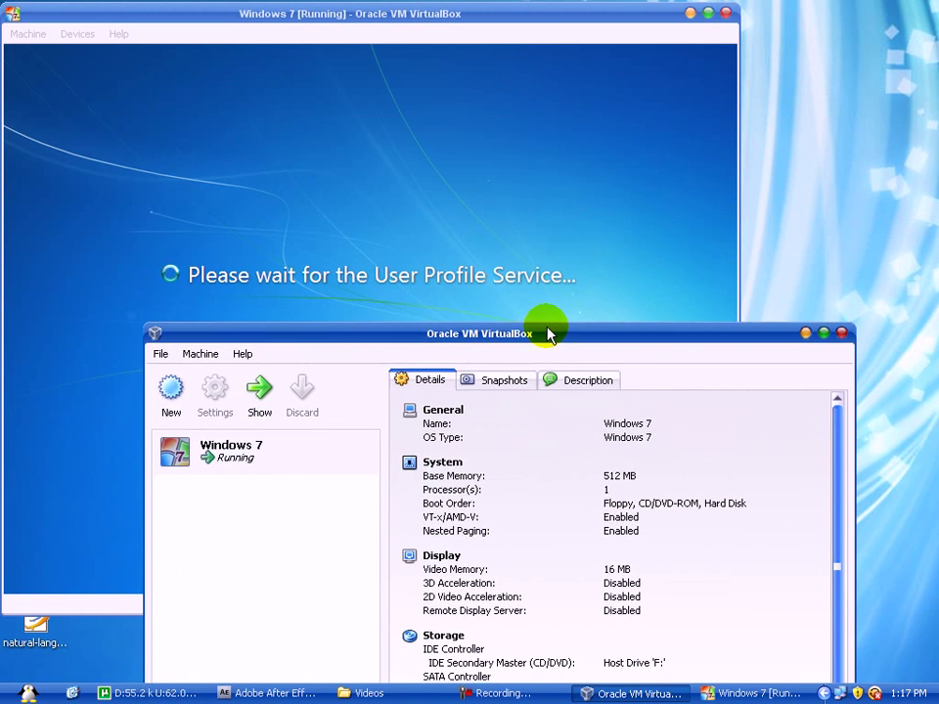
{"action": "left_click_drag", "start_coordinate": [835, 446], "coordinate": [834, 556]}
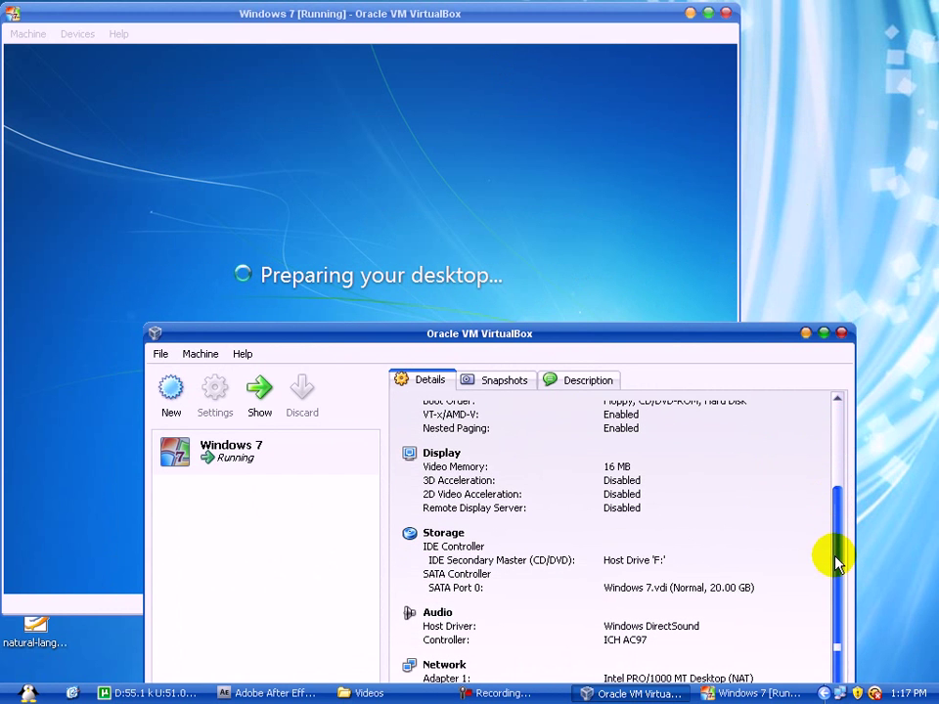
{"action": "left_click", "coordinate": [841, 335]}
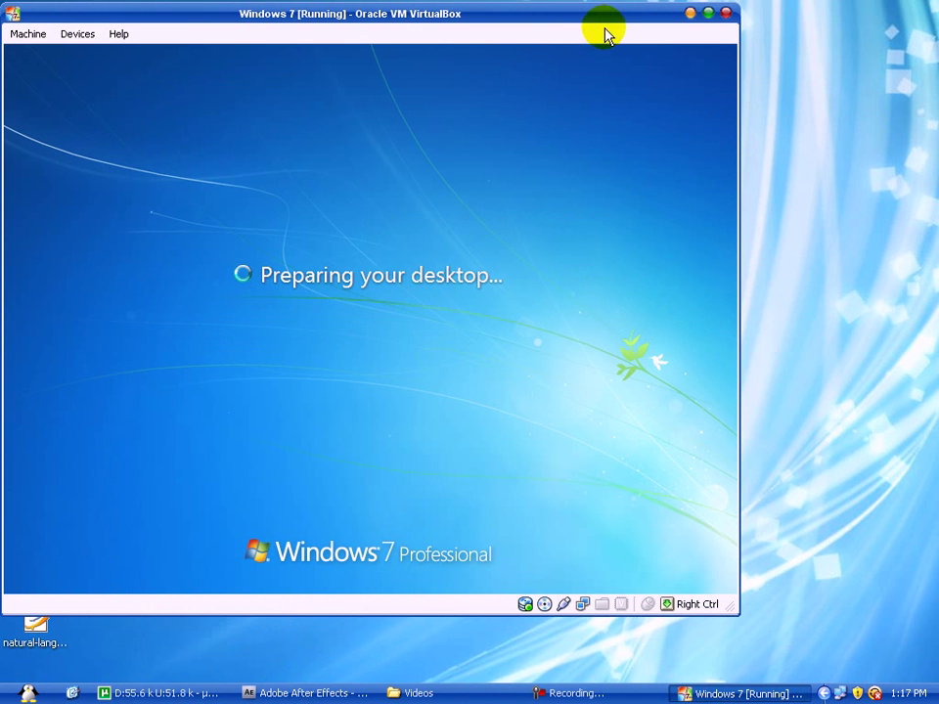
{"action": "left_click", "coordinate": [377, 33]}
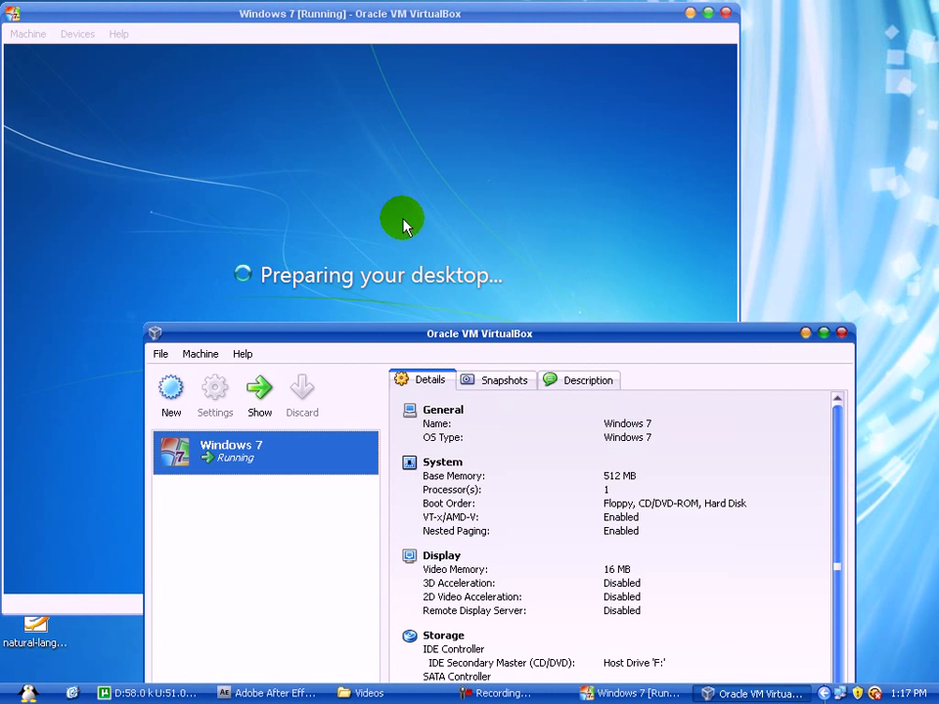
{"action": "left_click_drag", "start_coordinate": [526, 332], "coordinate": [530, 272]}
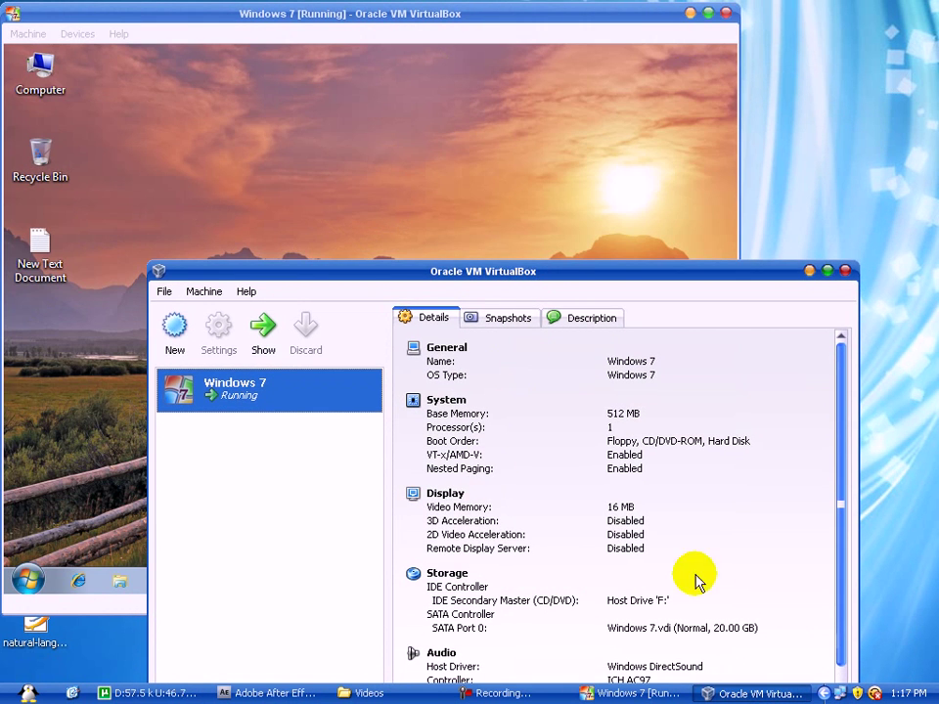
{"action": "left_click_drag", "start_coordinate": [840, 444], "coordinate": [846, 558]}
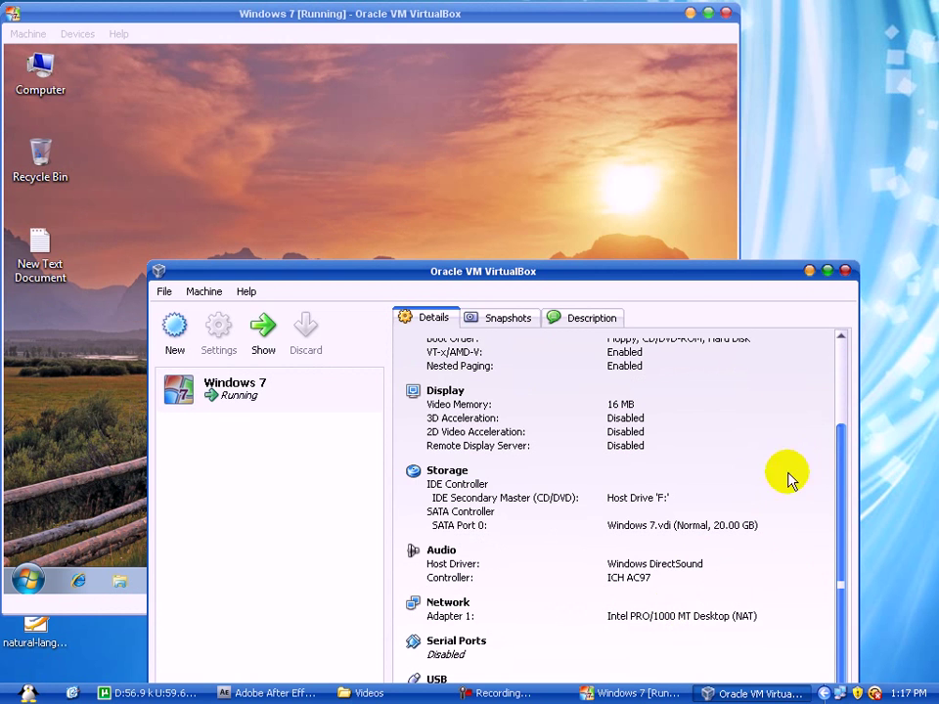
{"action": "left_click", "coordinate": [845, 272]}
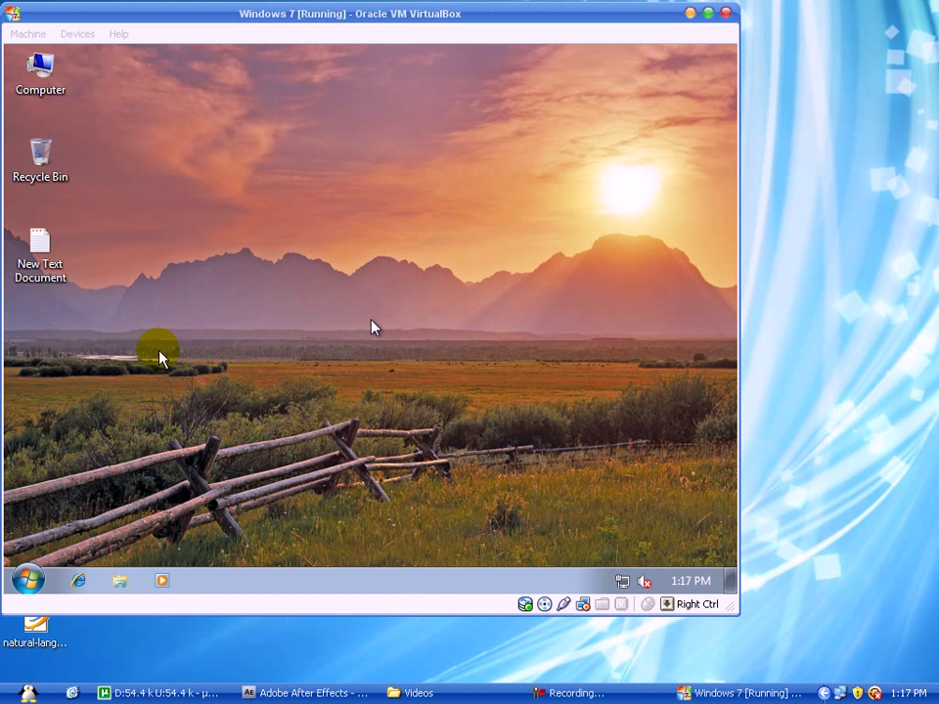
Step: Open New Text Document on the virtual machine's desktop and write the greeting 'Hi,' followed by a line introducing the author by first name
{"action": "left_click", "coordinate": [123, 303]}
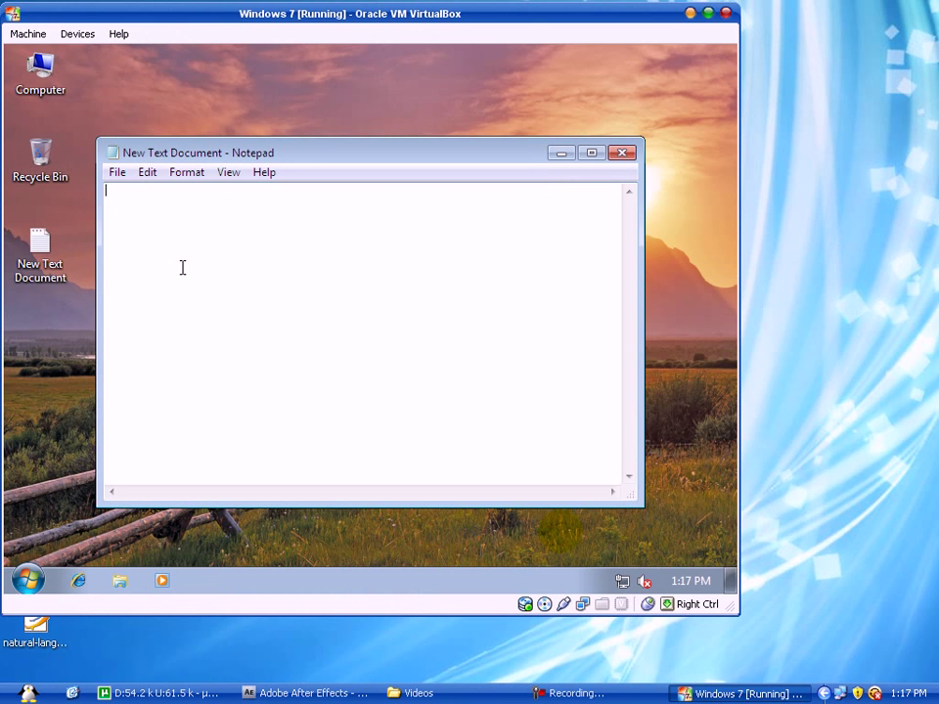
{"action": "type", "text": "Hi,"}
{"action": "key", "text": "Return"}
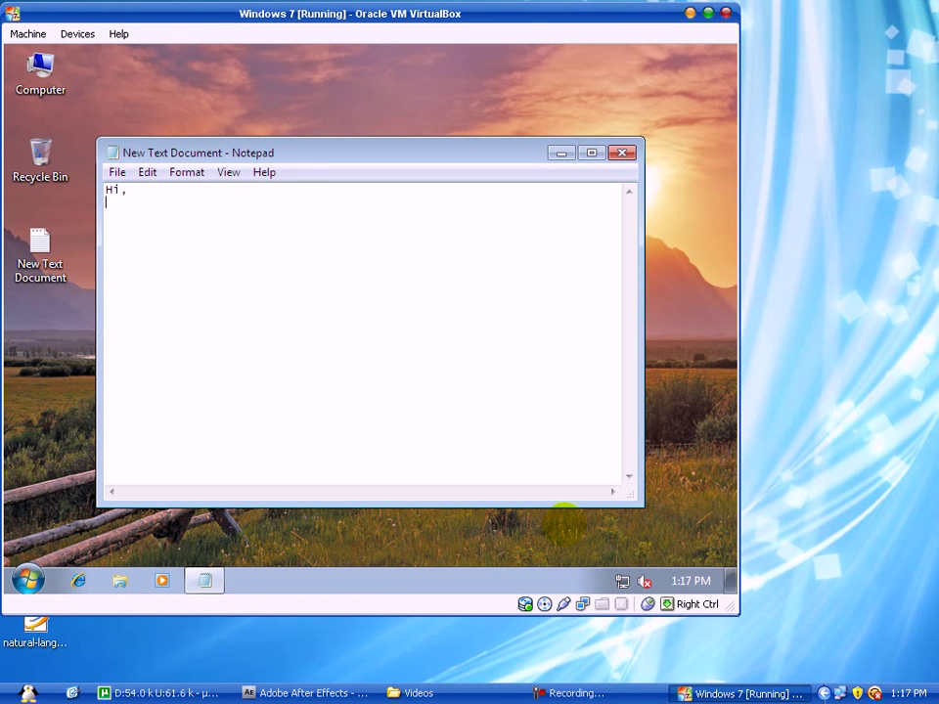
{"action": "type", "text": "This is sRaghu here."}
{"action": "key", "text": "Return"}
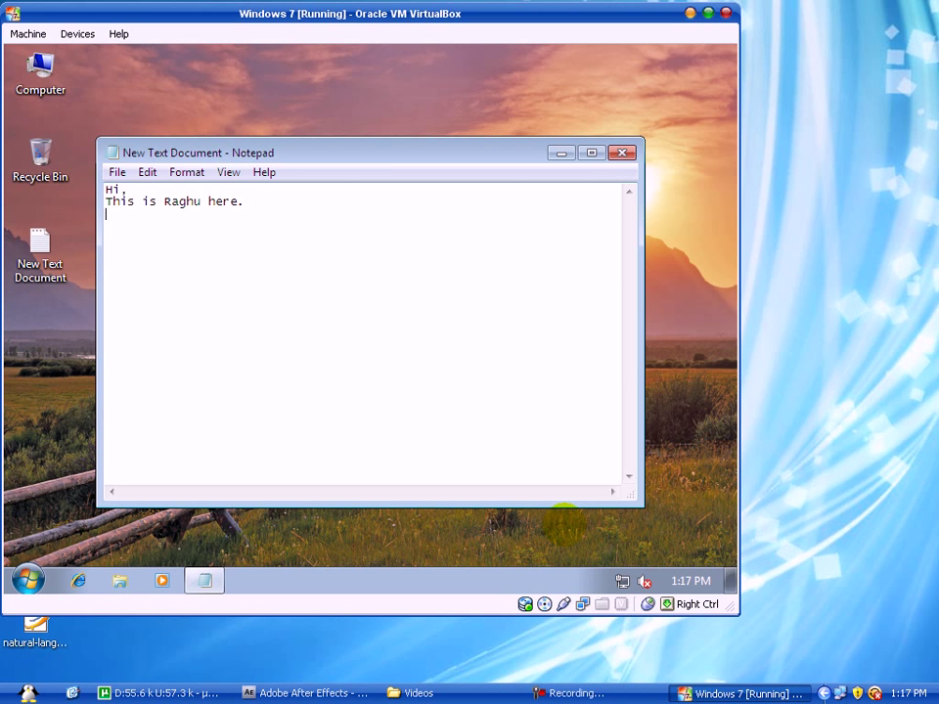
Step: Add the line 'In the virtual machine, I am using Windows 7 Professional OS.' below the introduction
{"action": "type", "text": "In the vir"}
{"action": "key", "text": "BackSpace"}
{"action": "type", "text": "tual machine, I "}
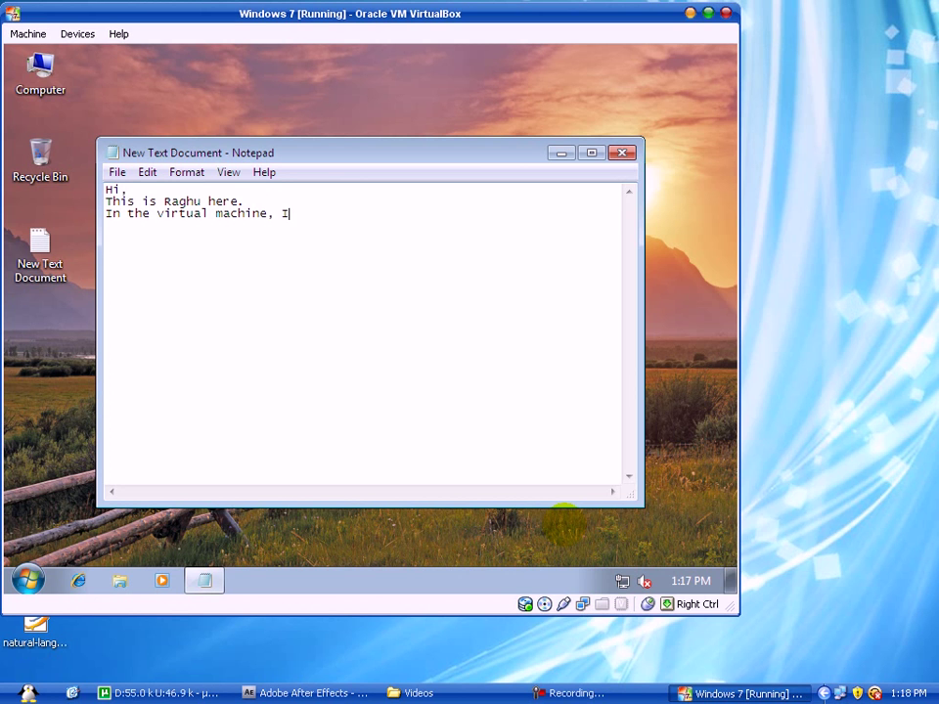
{"action": "type", "text": "am using Windows 7 Professional"}
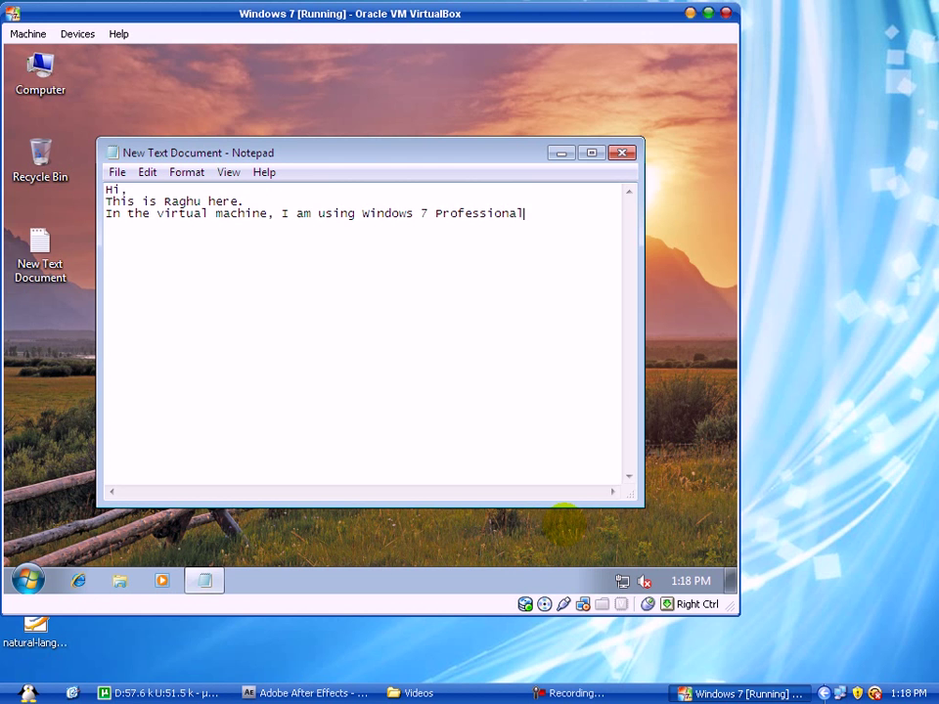
{"action": "type", "text": " OS."}
{"action": "key", "text": "Return"}
Step: Add the line 'In my actual machine, I am using Windows xp Professional OS.' and leave a blank line after it
{"action": "type", "text": "In my actually"}
{"action": "key", "text": "BackSpace"}
{"action": "type", "text": "machine, I am using windows "}
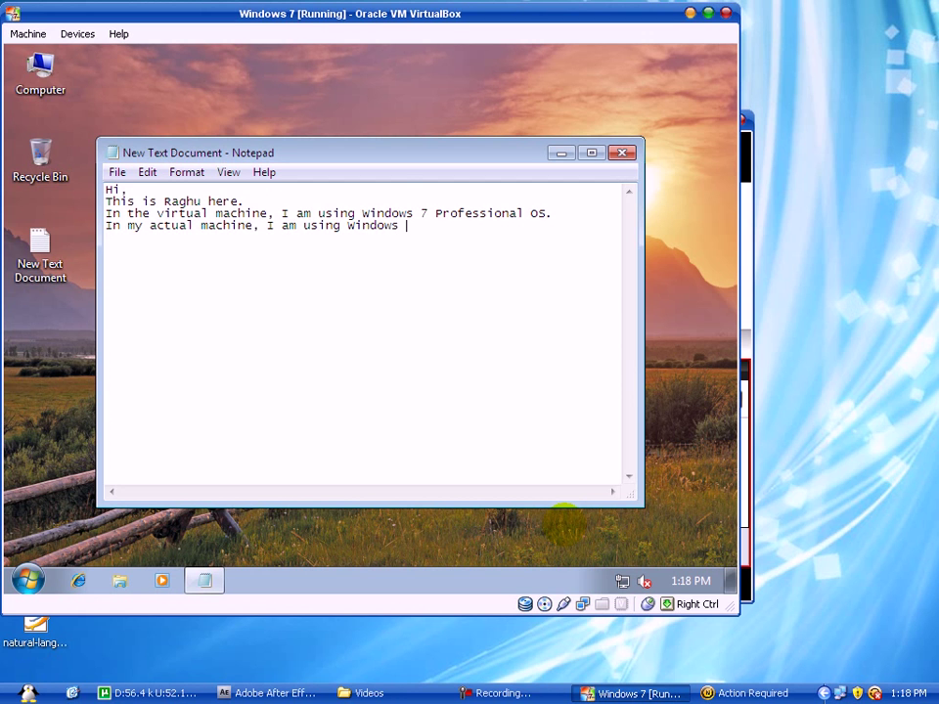
{"action": "type", "text": "xp Professional OS.  "}
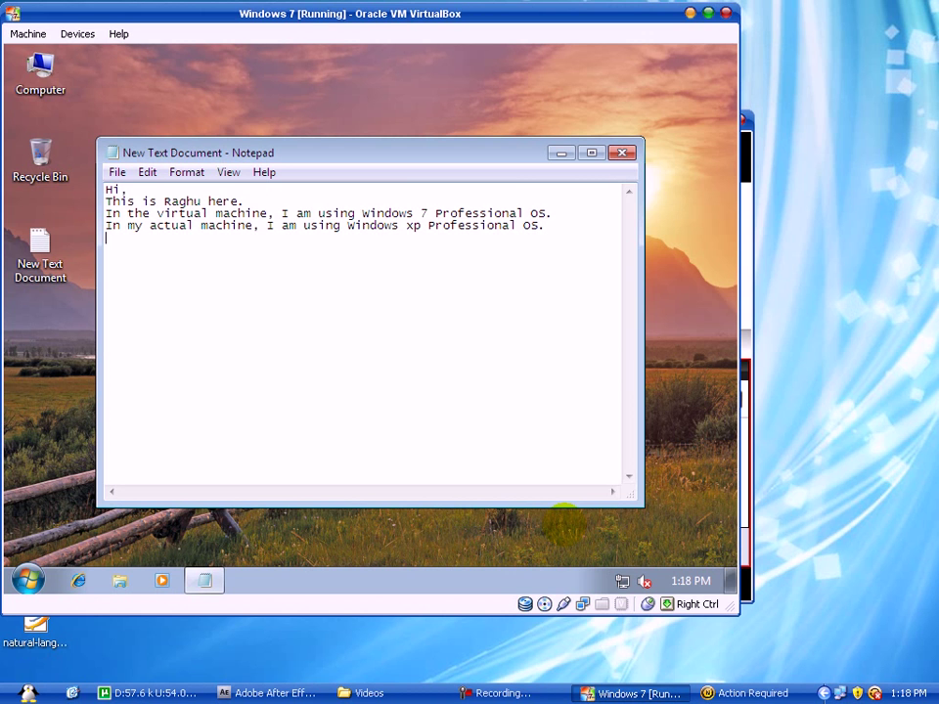
Step: Write the paragraph 'I have modified the theme of my Physical/actual machine to resemble Windows 7.', breaking the line after 'resemble'
{"action": "type", "text": "I have modified the theme of my "}
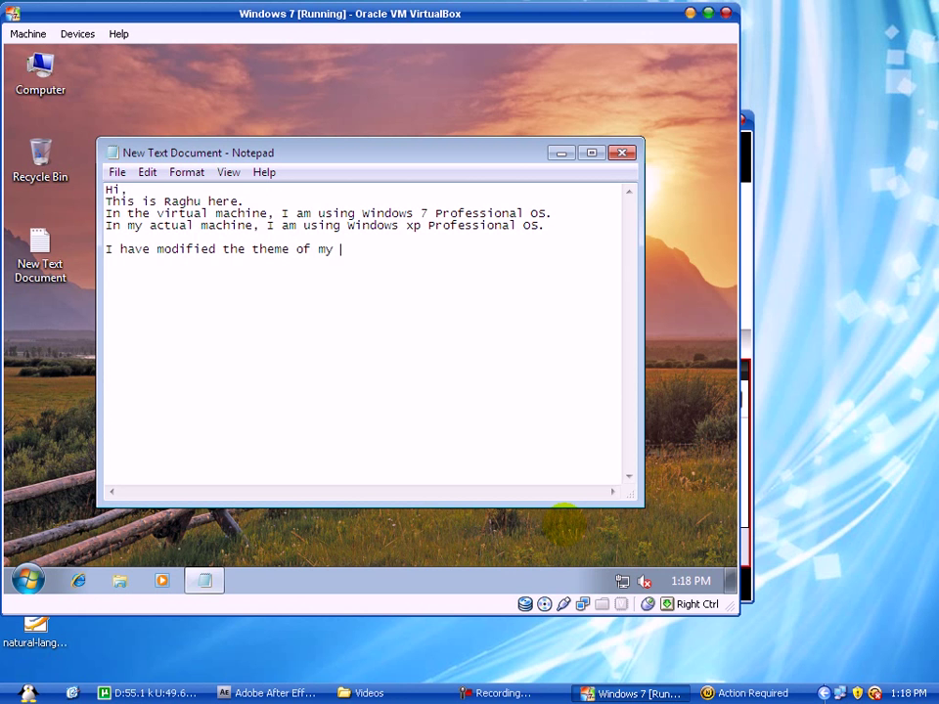
{"action": "type", "text": "Physical/actual ma"}
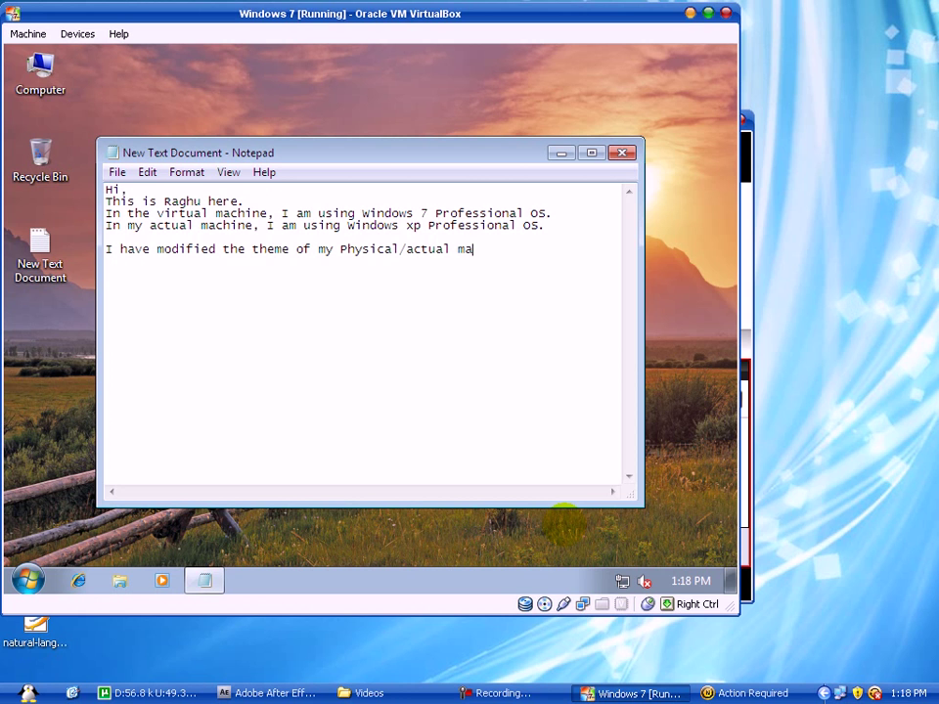
{"action": "type", "text": "chine to resemble"}
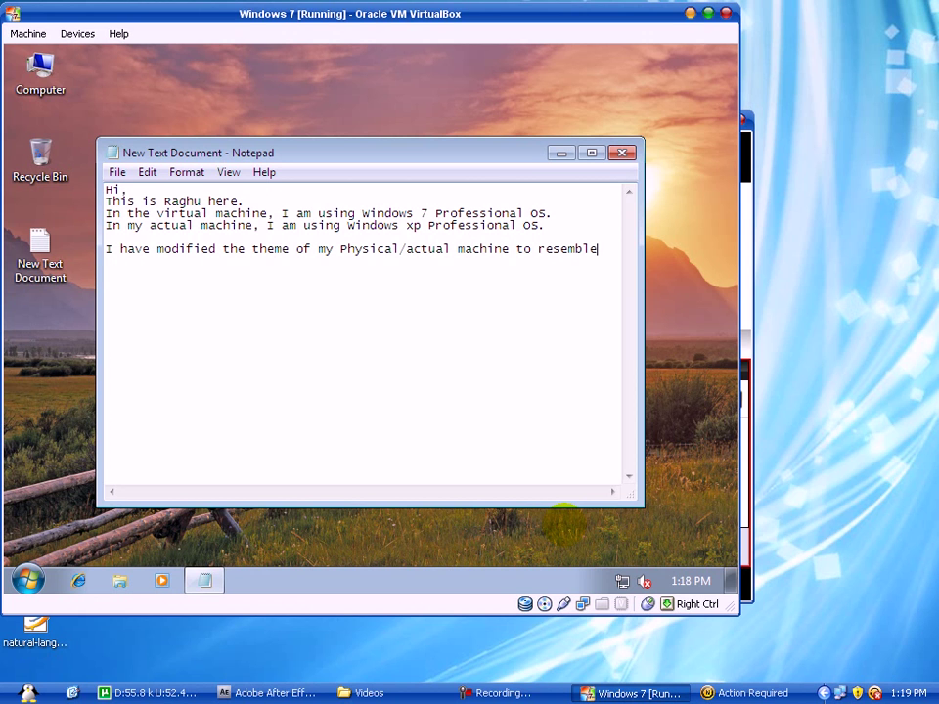
{"action": "key", "text": "Return"}
{"action": "type", "text": "Windows X"}
{"action": "key", "text": "BackSpace"}
{"action": "type", "text": "7."}
{"action": "key", "text": "Return"}
Step: Start a new paragraph reading 'Virtual machines are very useful for multiprocessing'
{"action": "type", "text": "vi"}
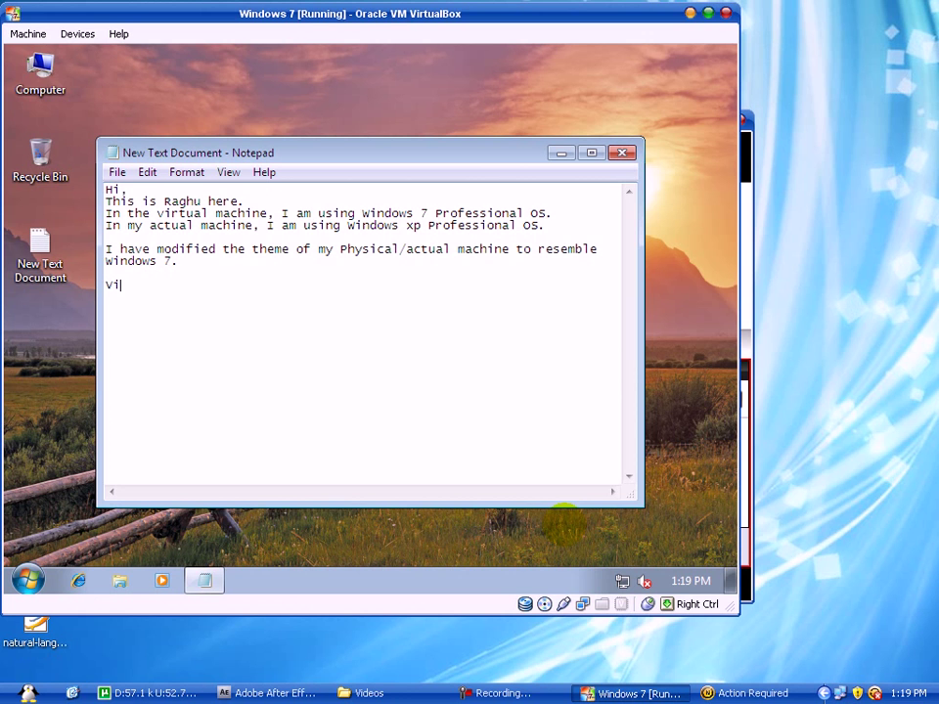
{"action": "type", "text": "rtual machines "}
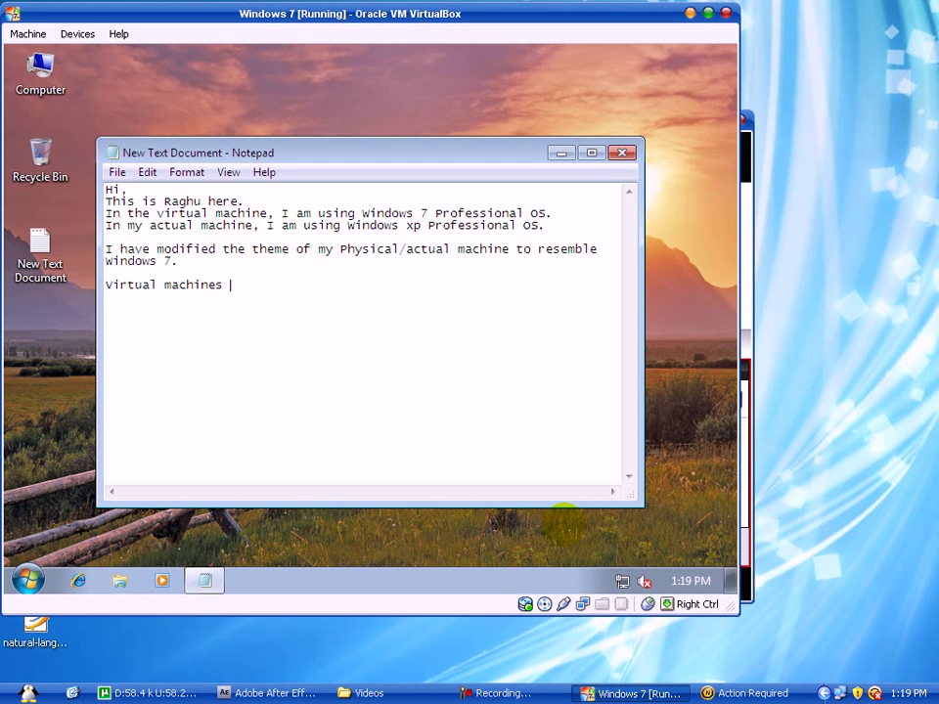
{"action": "type", "text": "are very useful for "}
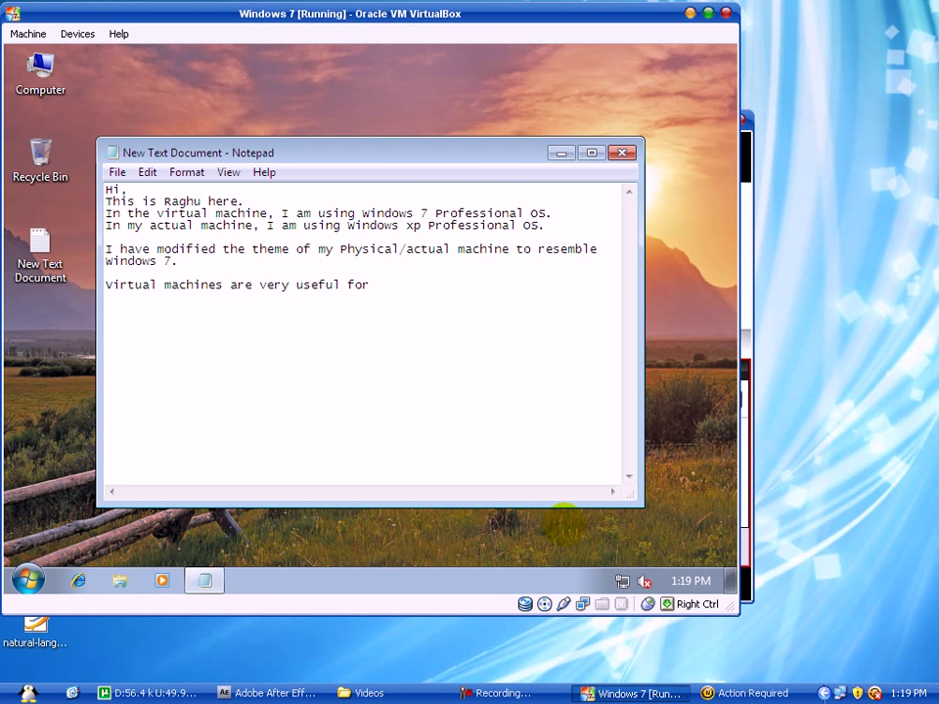
{"action": "type", "text": "multiprocessing"}
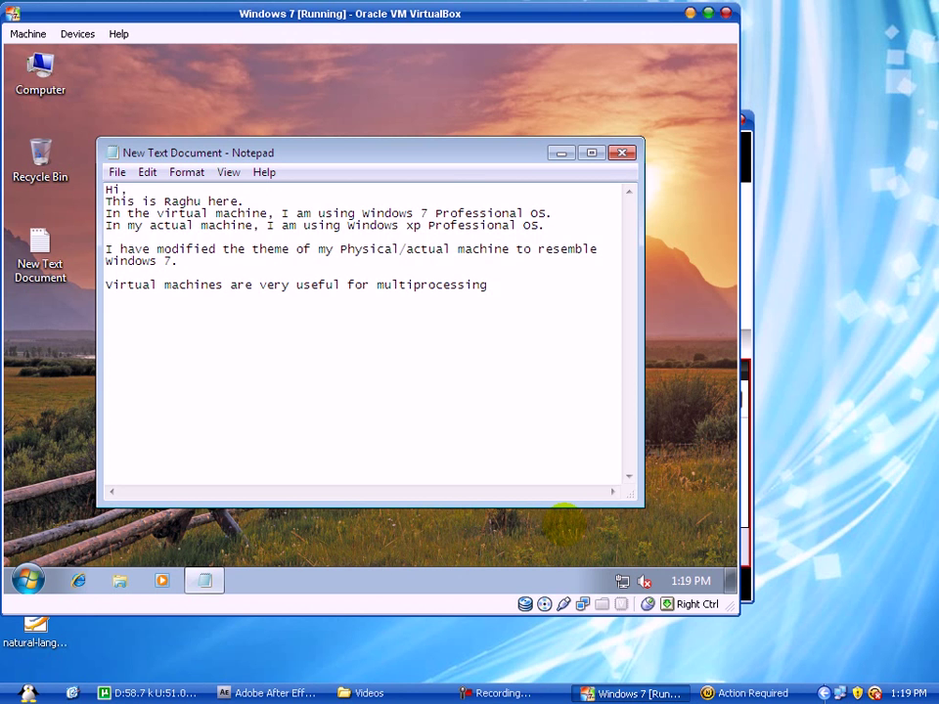
Step: Insert the word 'advanced' before 'multiprocessing' and end that sentence with a period
{"action": "key", "text": "Left"}
{"action": "key", "text": "Left"}
{"action": "key", "text": "Left"}
{"action": "key", "text": "Left"}
{"action": "key", "text": "Left"}
{"action": "key", "text": "Left"}
{"action": "key", "text": "Left"}
{"action": "key", "text": "Left"}
{"action": "key", "text": "Left"}
{"action": "key", "text": "Left"}
{"action": "key", "text": "Left"}
{"action": "key", "text": "Left"}
{"action": "key", "text": "Left"}
{"action": "key", "text": "Left"}
{"action": "key", "text": "Left"}
{"action": "key", "text": "Left"}
{"action": "key", "text": "Left"}
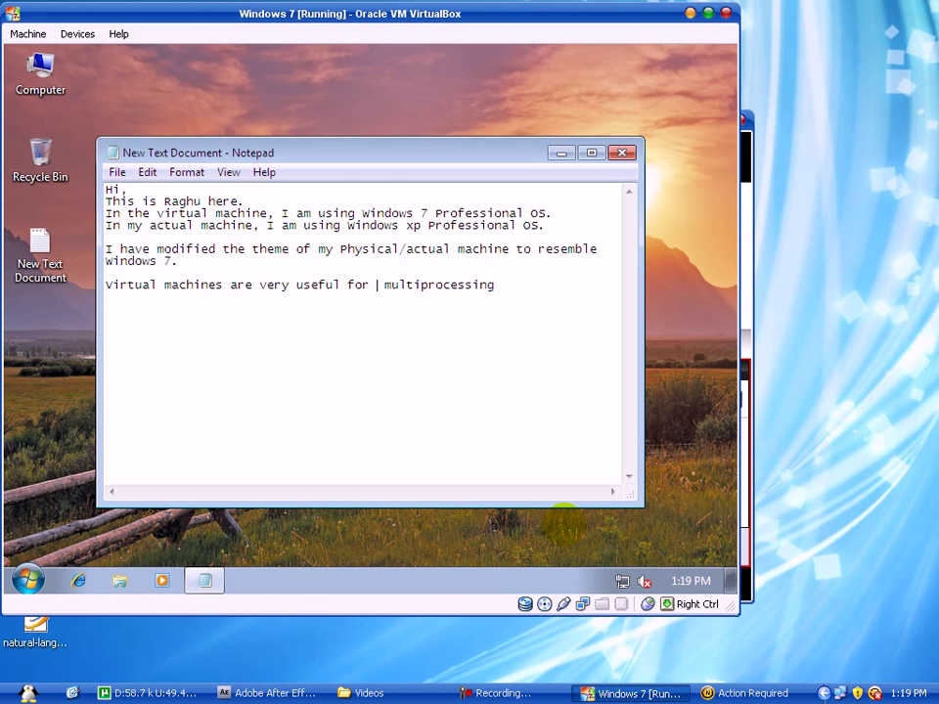
{"action": "type", "text": "advanced"}
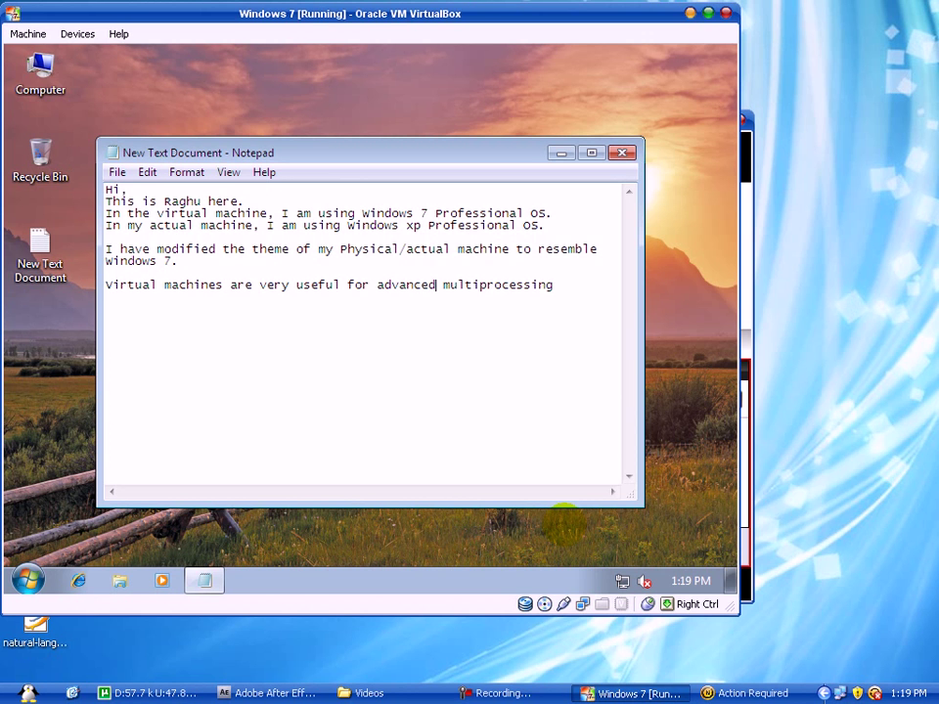
{"action": "key", "text": "End"}
{"action": "type", "text": "."}
Step: Add the sentence 'I hope this short video was very helpful for you to get an idea about the virtual machines.' on a new line
{"action": "key", "text": "Return"}
{"action": "type", "text": "I hope thi"}
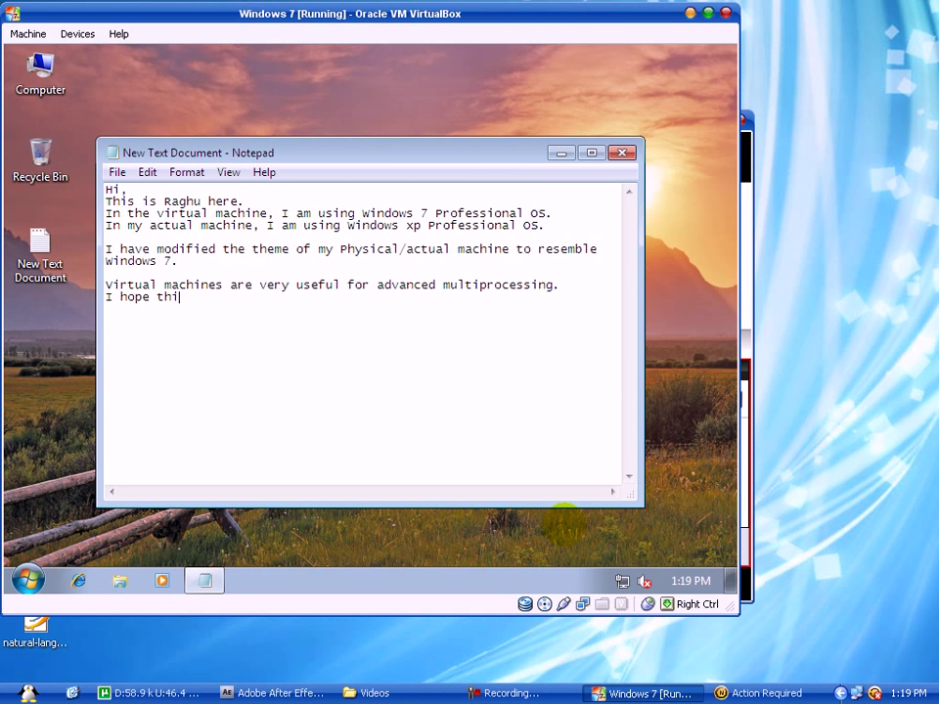
{"action": "type", "text": "s short vide"}
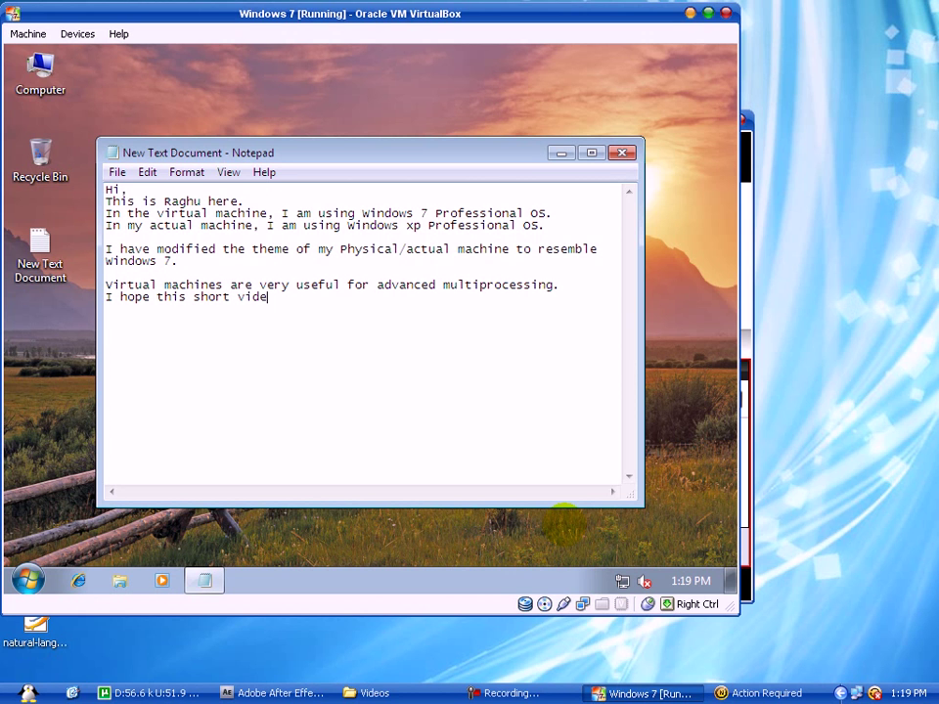
{"action": "type", "text": "o was very h"}
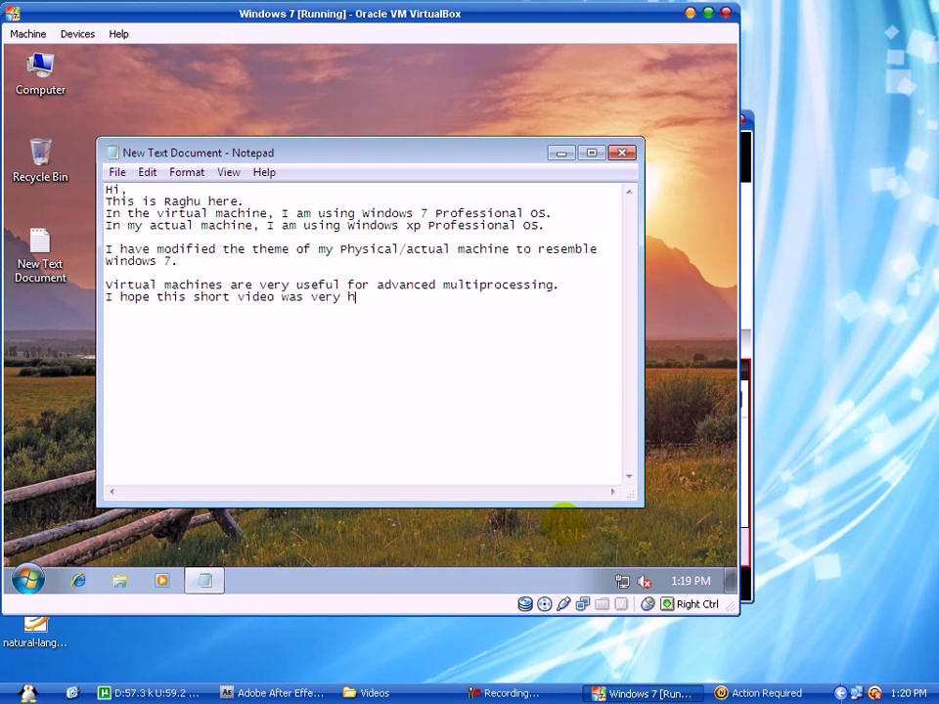
{"action": "type", "text": "elpful fo"}
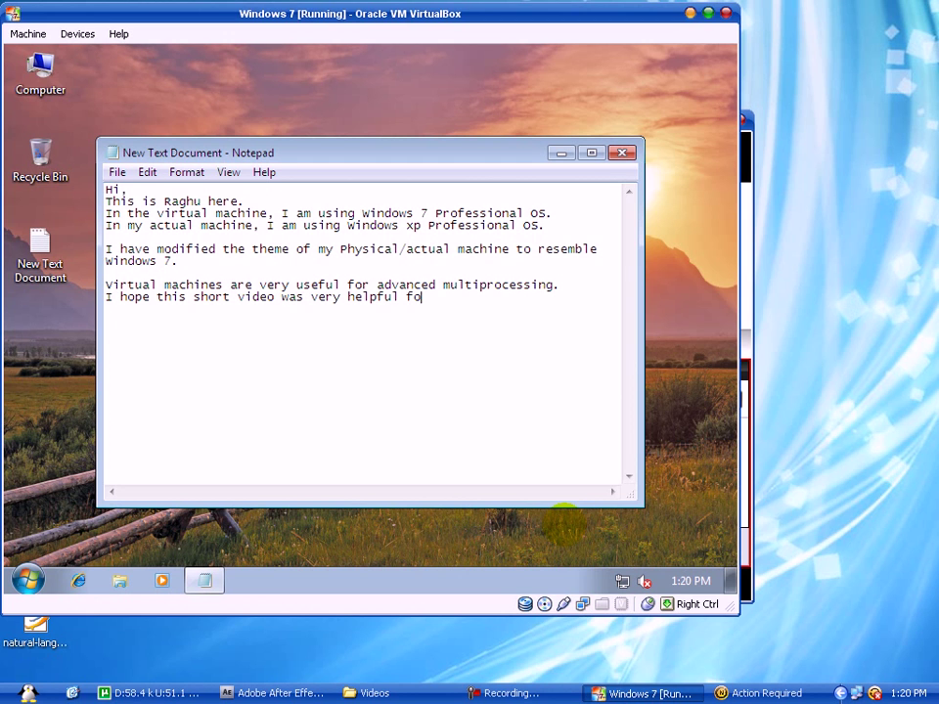
{"action": "type", "text": "r you to get an i"}
{"action": "type", "text": "dea abo"}
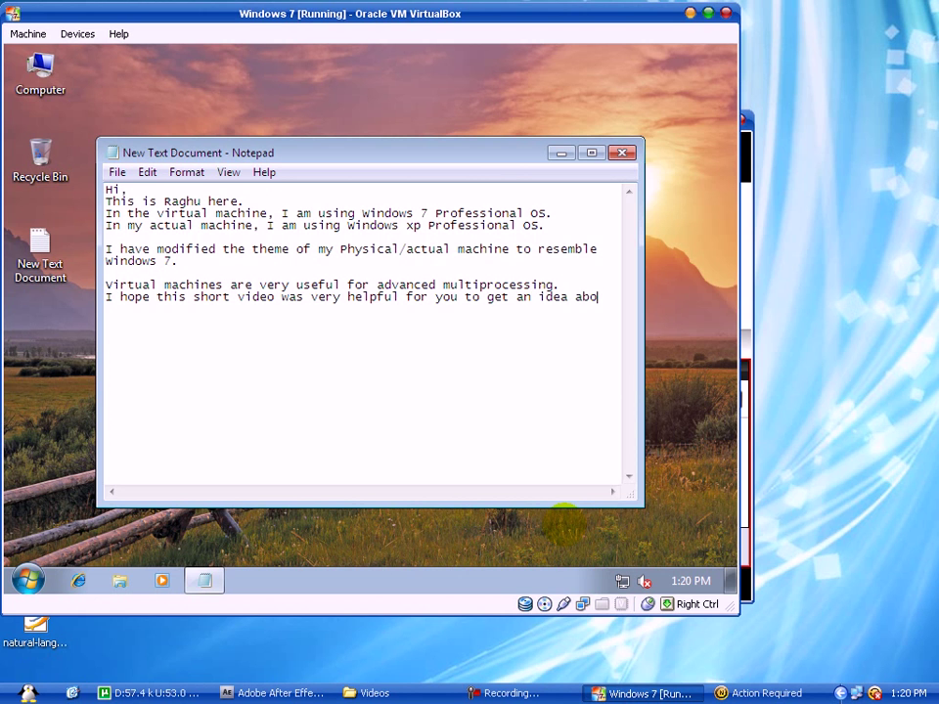
{"action": "type", "text": "ut the virtual mach"}
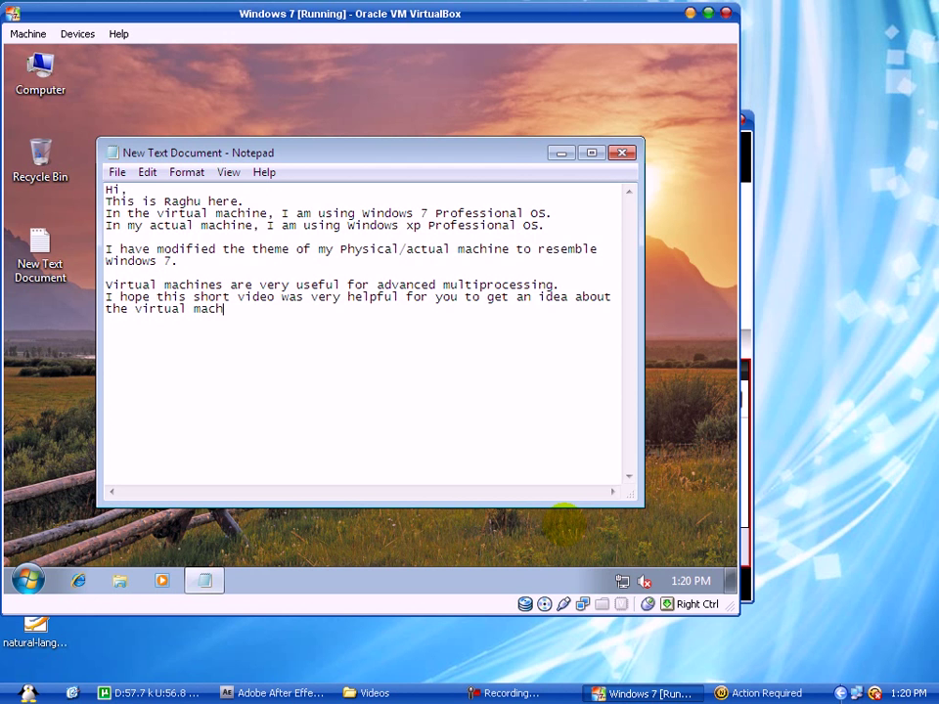
{"action": "type", "text": "ines."}
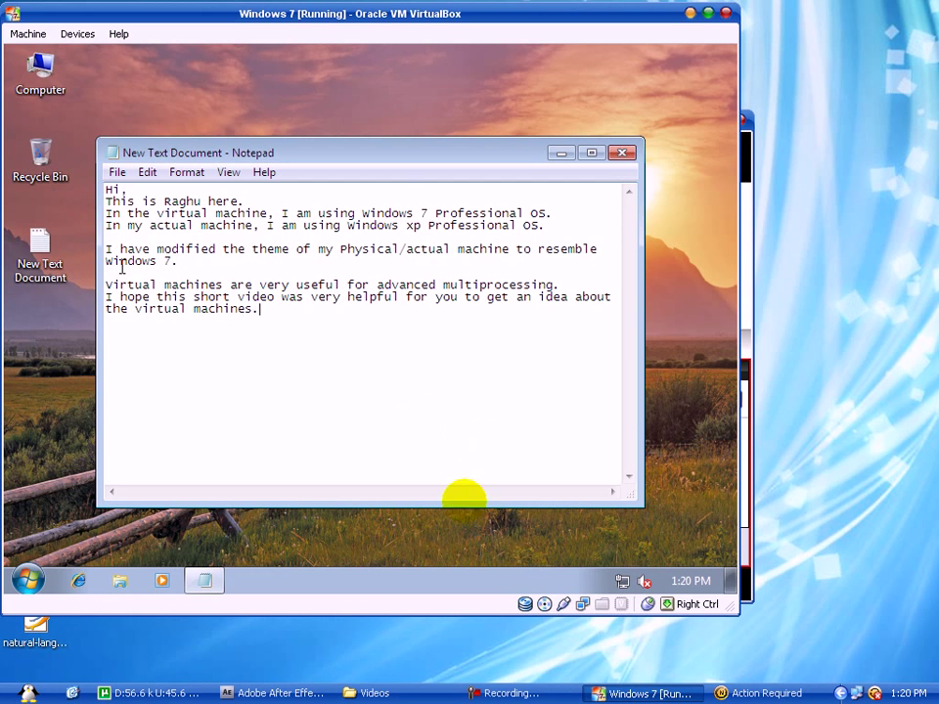
Step: Add the closing line 'Thank you for watching my video.' below a blank line at the end of the note
{"action": "key", "text": "Return"}
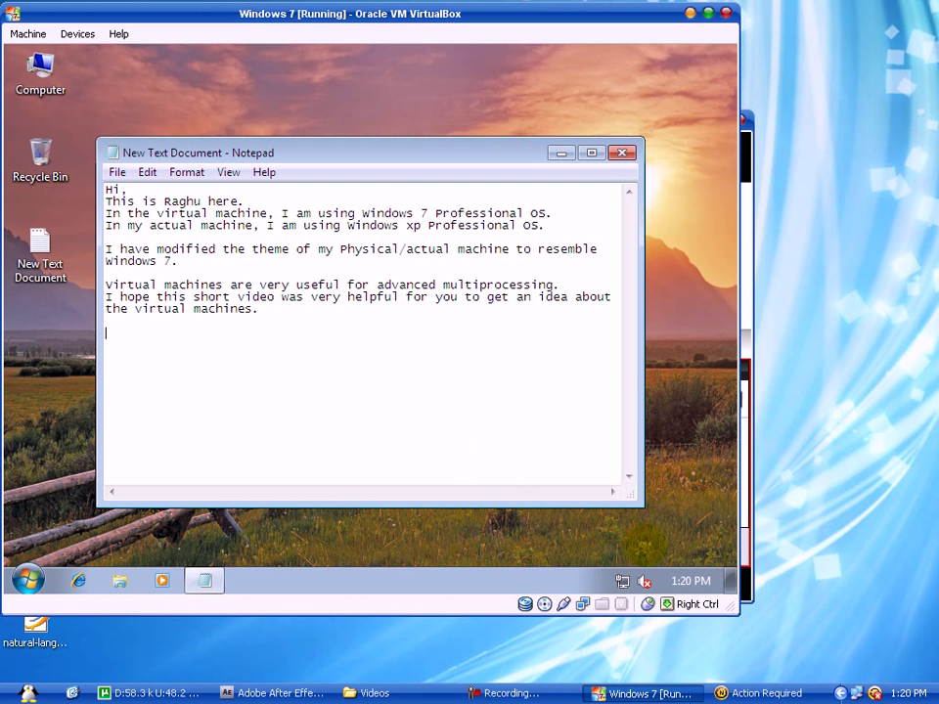
{"action": "type", "text": "Thank you for watchin"}
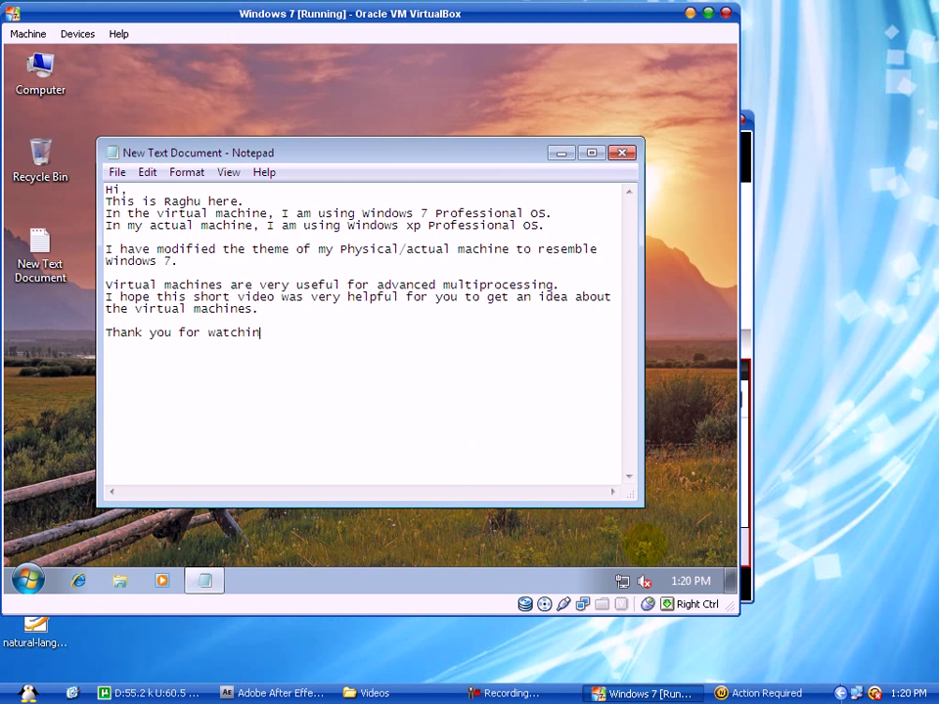
{"action": "type", "text": "g my video."}
Step: Close the Notepad document without saving its changes and send an ACPI shutdown to the Windows 7 virtual machine
{"action": "left_click", "coordinate": [621, 155]}
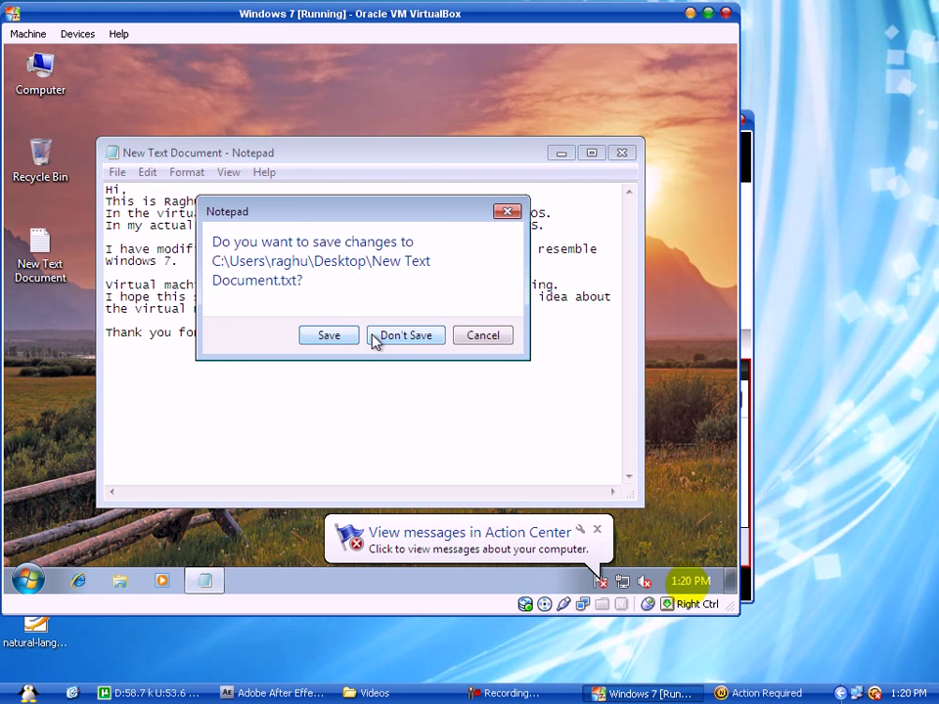
{"action": "left_click", "coordinate": [401, 335]}
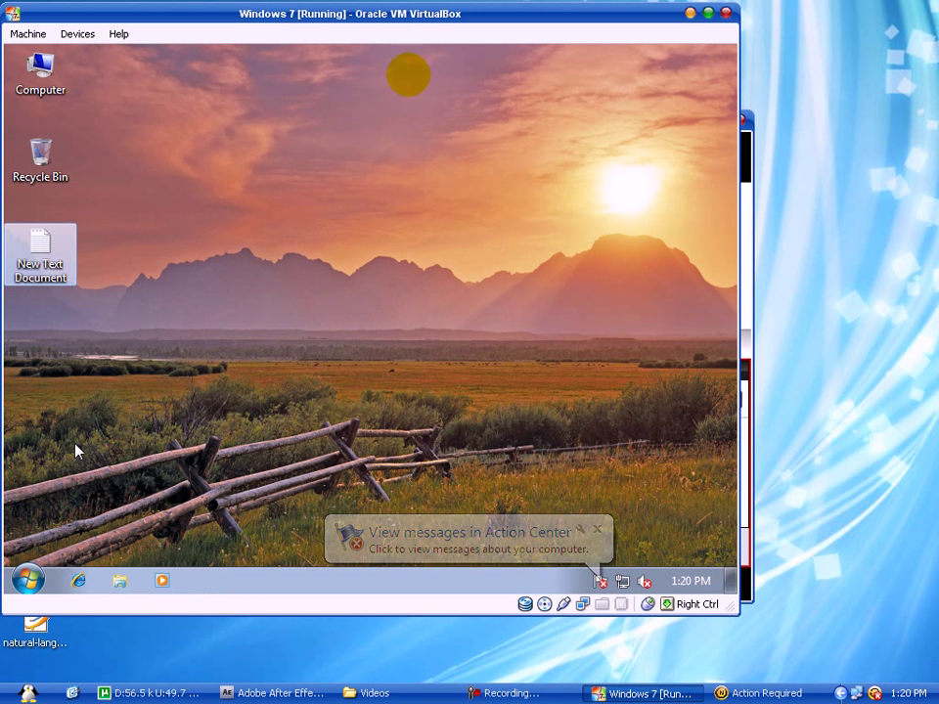
{"action": "left_click", "coordinate": [50, 36]}
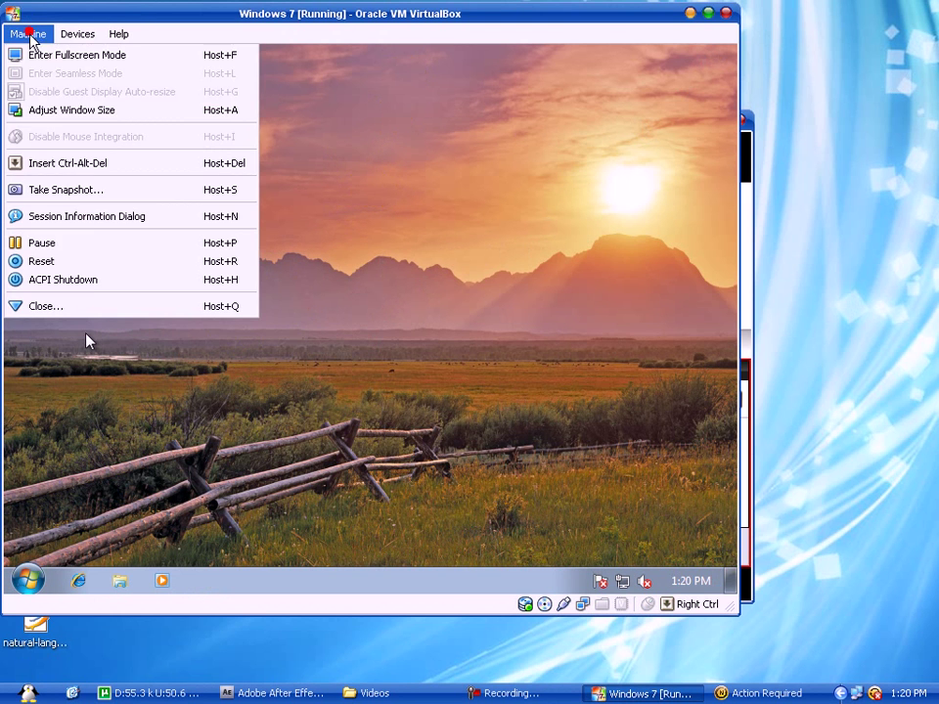
{"action": "left_click", "coordinate": [39, 280]}
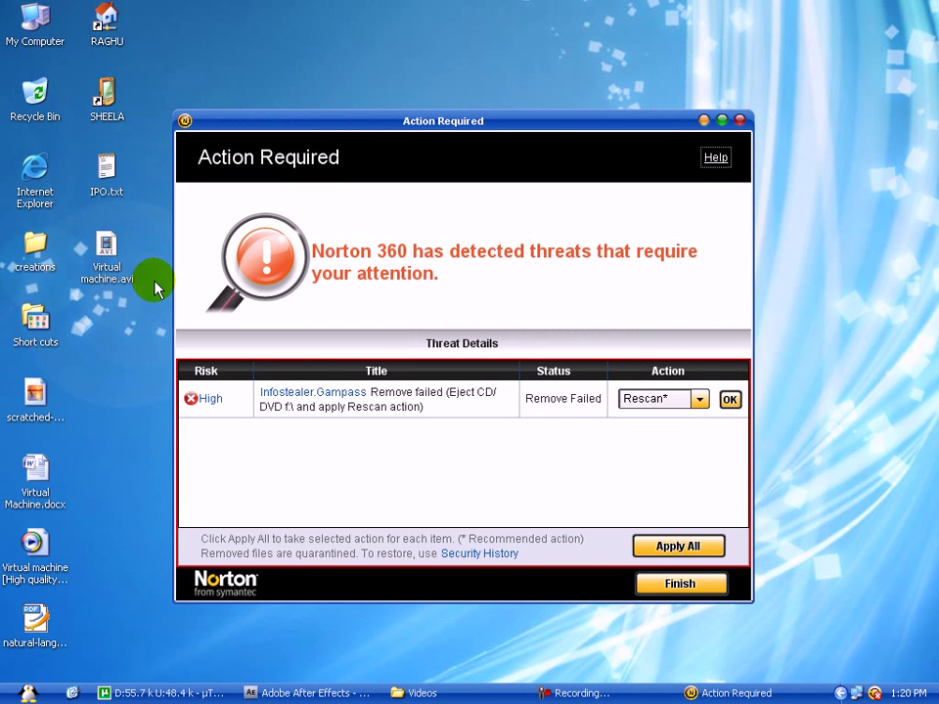
Step: Dismiss the Norton 360 Action Required alert on the host and switch to the screen recorder
{"action": "left_click", "coordinate": [707, 583]}
{"action": "left_click", "coordinate": [490, 448]}
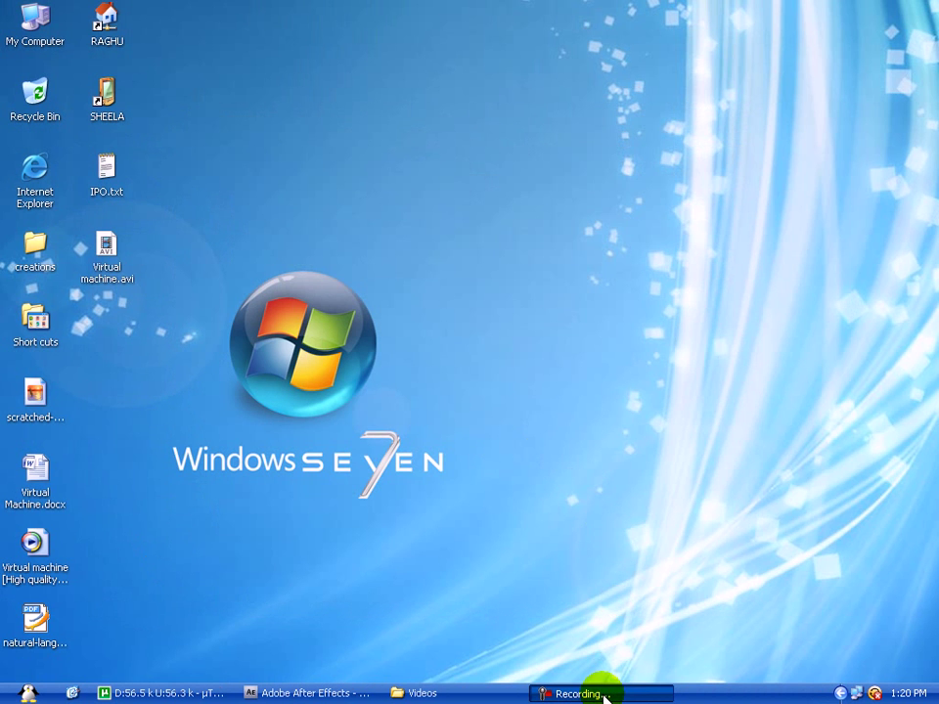
{"action": "left_click", "coordinate": [605, 695]}
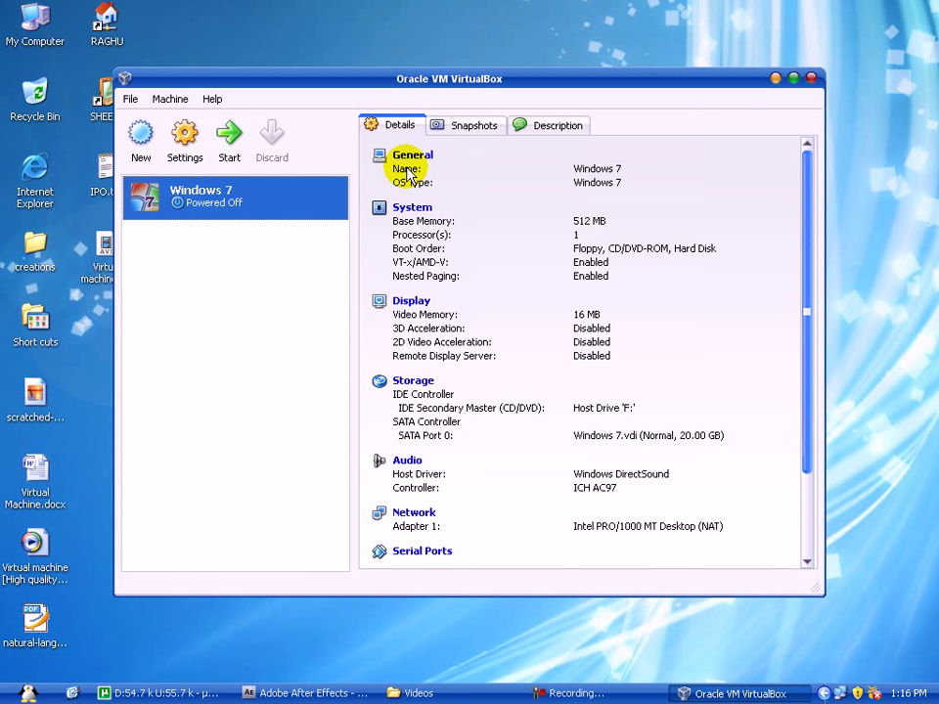
Step: Start the Windows 7 virtual machine and choose Start Windows Normally in Windows Error Recovery
{"action": "left_click", "coordinate": [224, 143]}
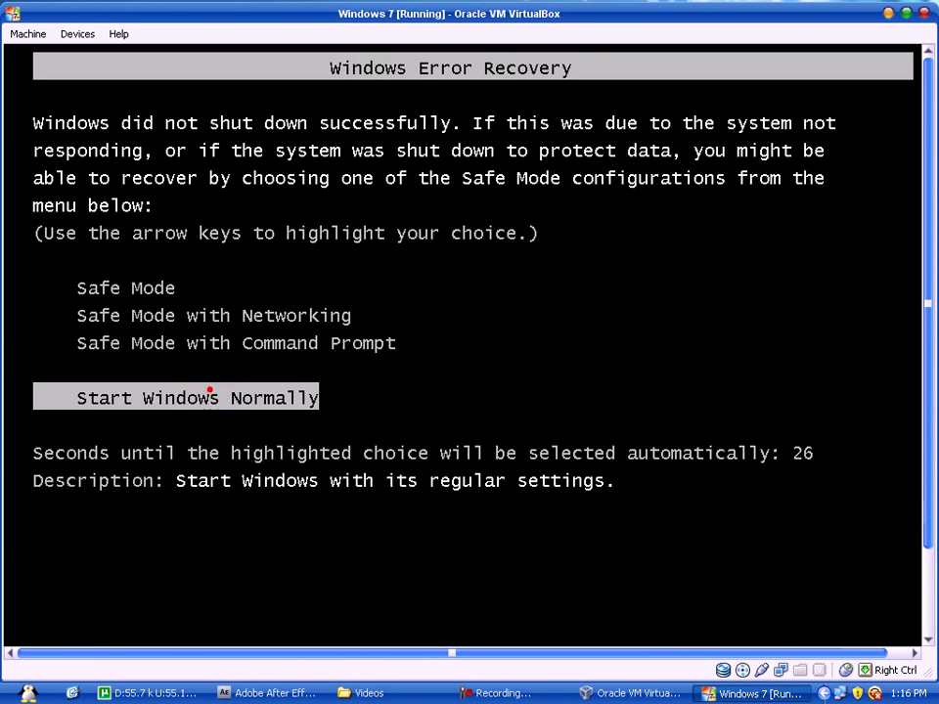
{"action": "key", "text": "Return"}
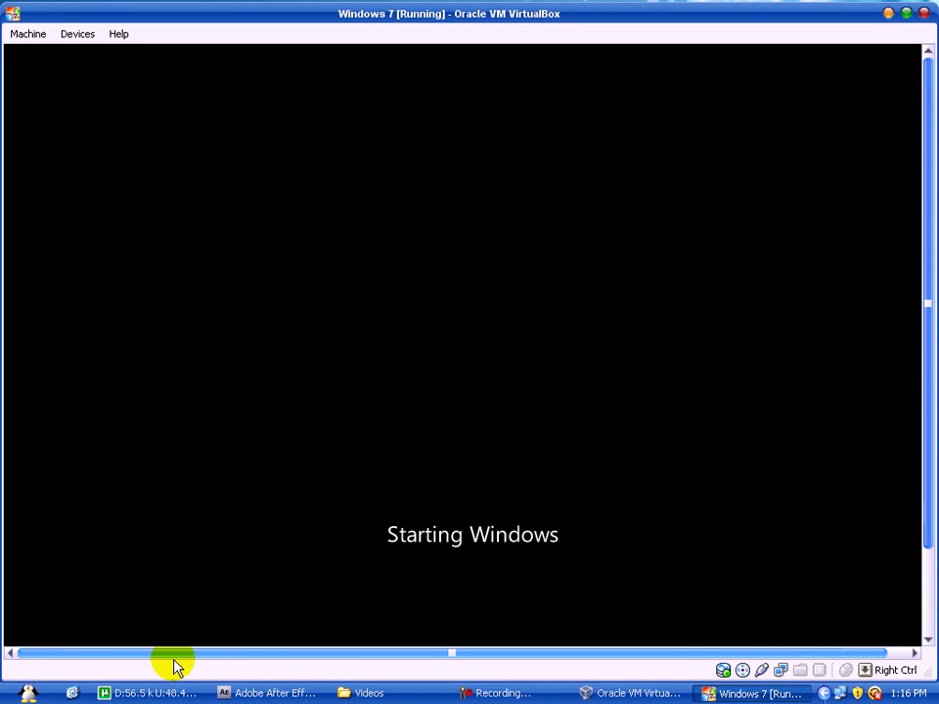
Step: Restore and shrink the running virtual machine's maximized window, and apply Adjust Window Size to fit the guest display
{"action": "left_click", "coordinate": [909, 17]}
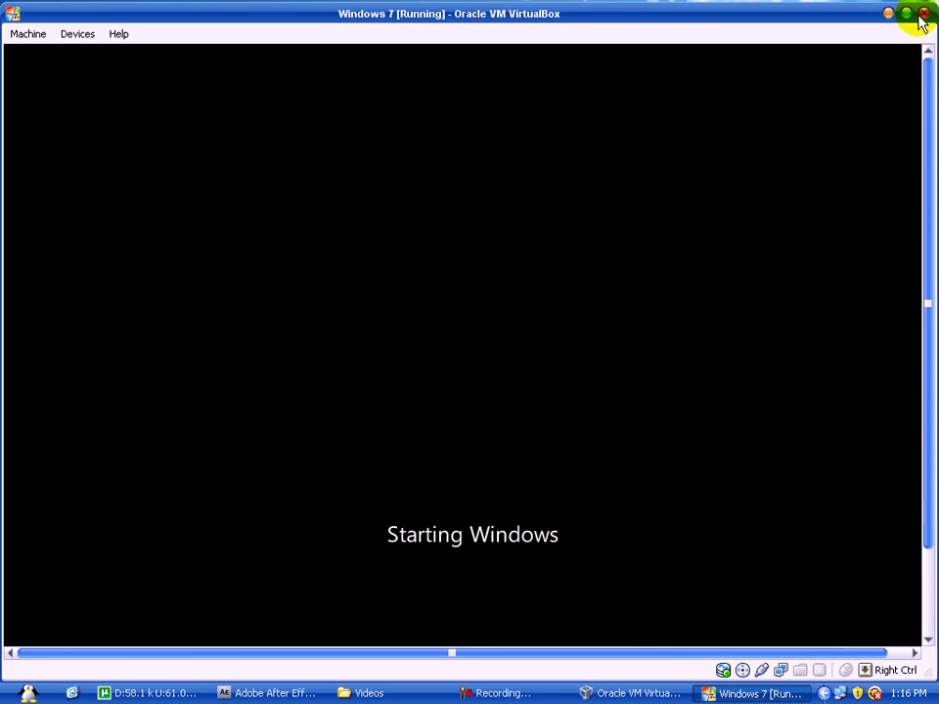
{"action": "left_click_drag", "start_coordinate": [853, 165], "coordinate": [856, 191]}
{"action": "left_click_drag", "start_coordinate": [928, 278], "coordinate": [446, 283]}
{"action": "left_click", "coordinate": [27, 224]}
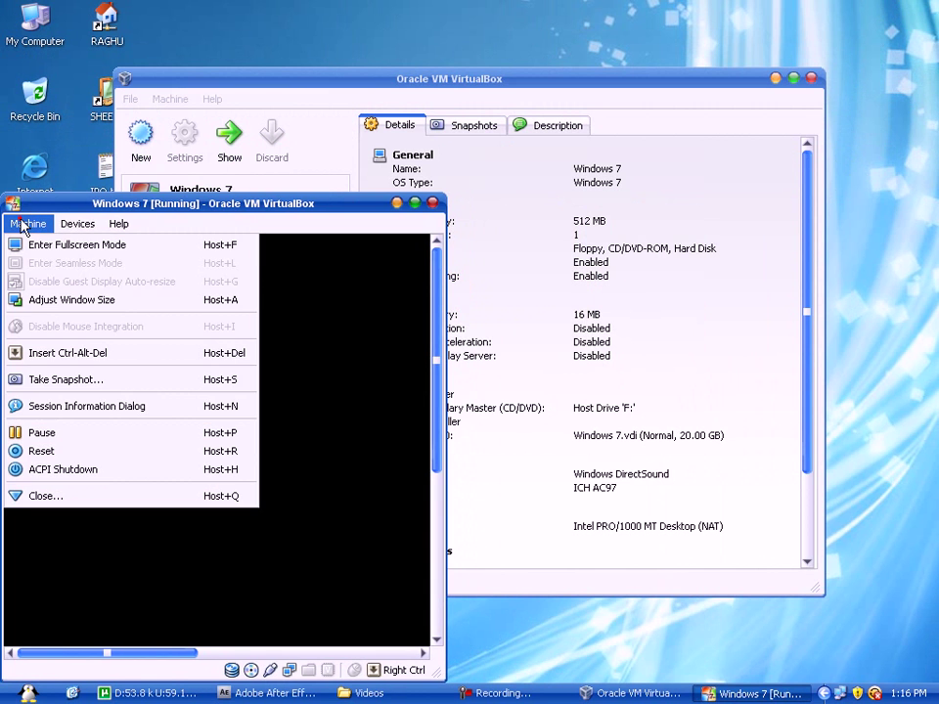
{"action": "left_click", "coordinate": [29, 300]}
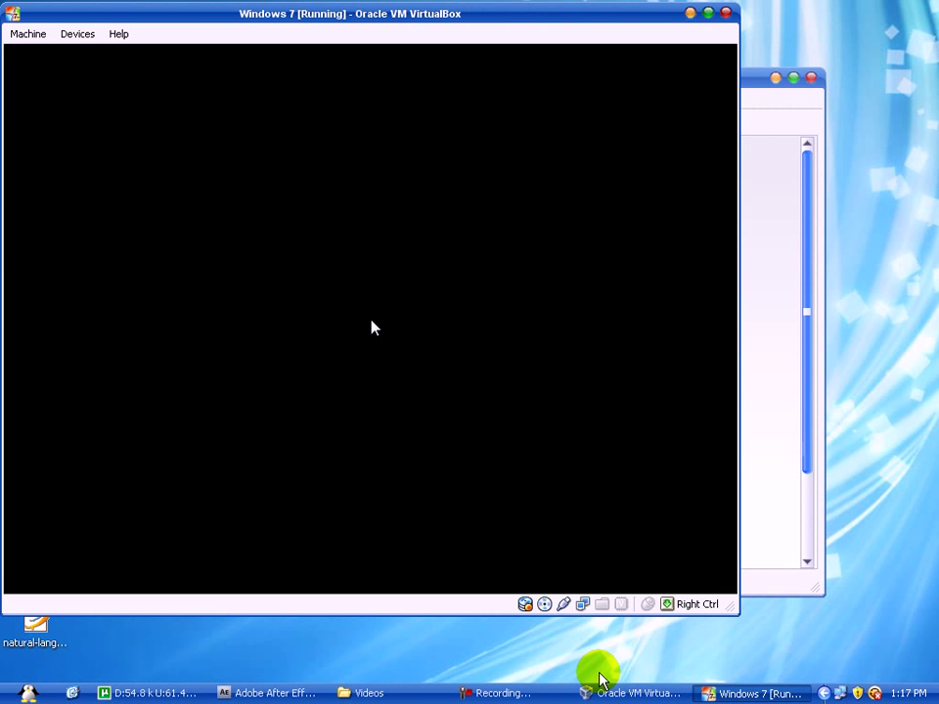
Step: Bring the VirtualBox manager forward, move it lower, review the Windows 7 machine's details, and close the manager
{"action": "left_click", "coordinate": [788, 362]}
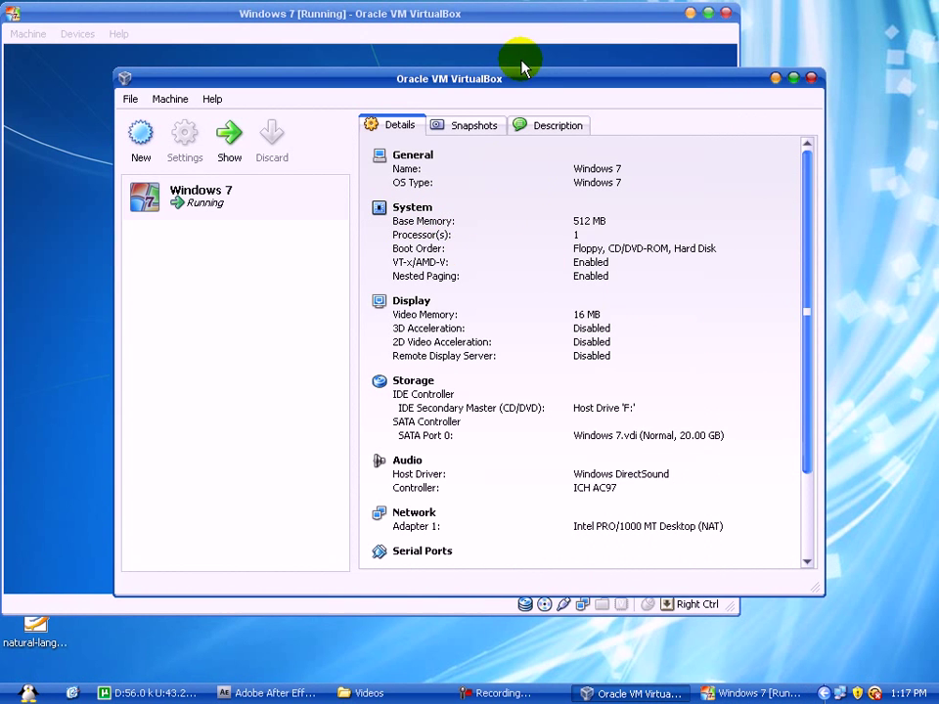
{"action": "left_click_drag", "start_coordinate": [518, 78], "coordinate": [550, 334]}
{"action": "left_click_drag", "start_coordinate": [836, 446], "coordinate": [838, 562]}
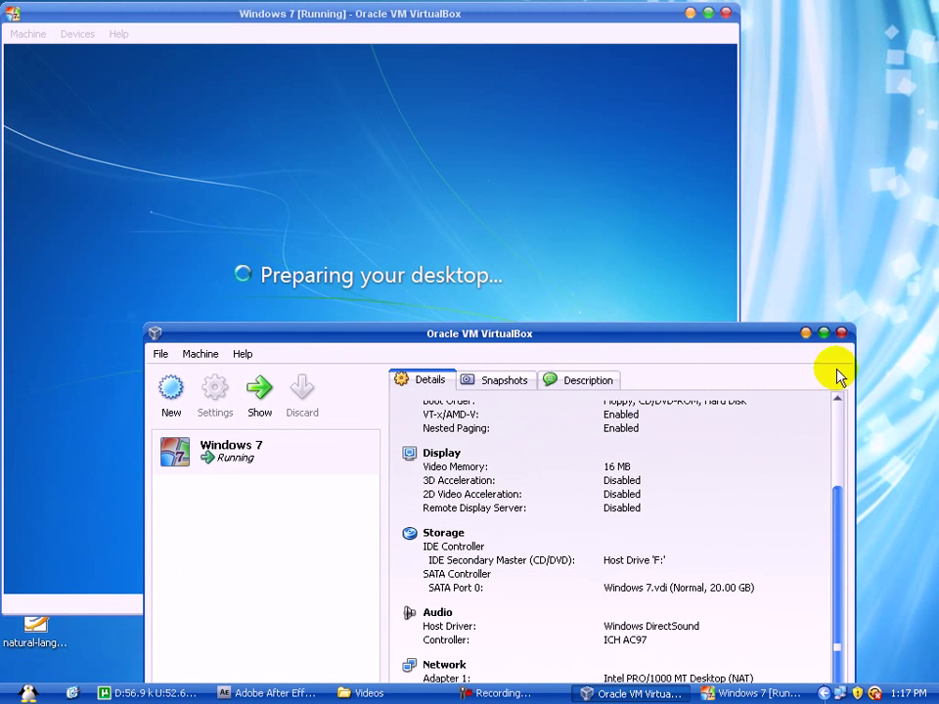
{"action": "left_click", "coordinate": [842, 336]}
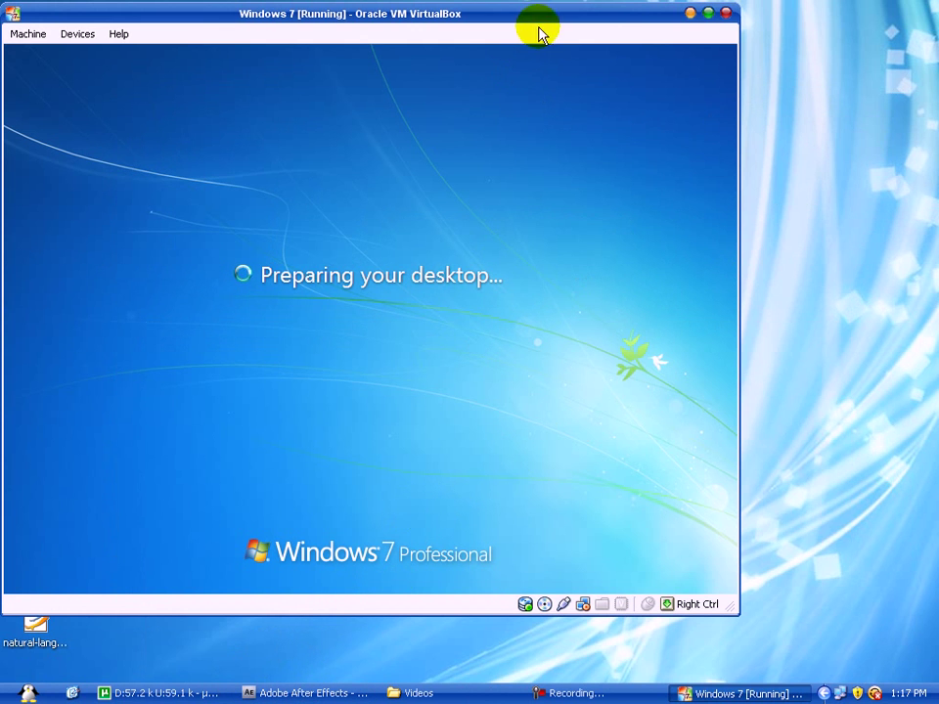
Step: Reopen the VirtualBox manager, review the Windows 7 machine's hardware details down to the serial ports, and close it again
{"action": "left_click", "coordinate": [378, 29]}
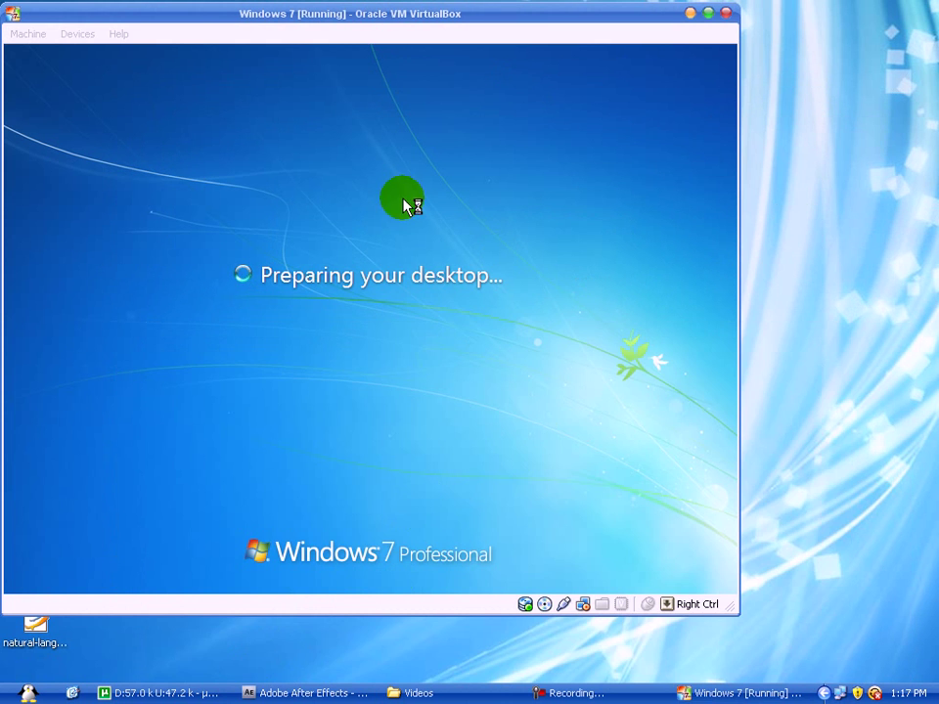
{"action": "left_click_drag", "start_coordinate": [525, 332], "coordinate": [530, 271]}
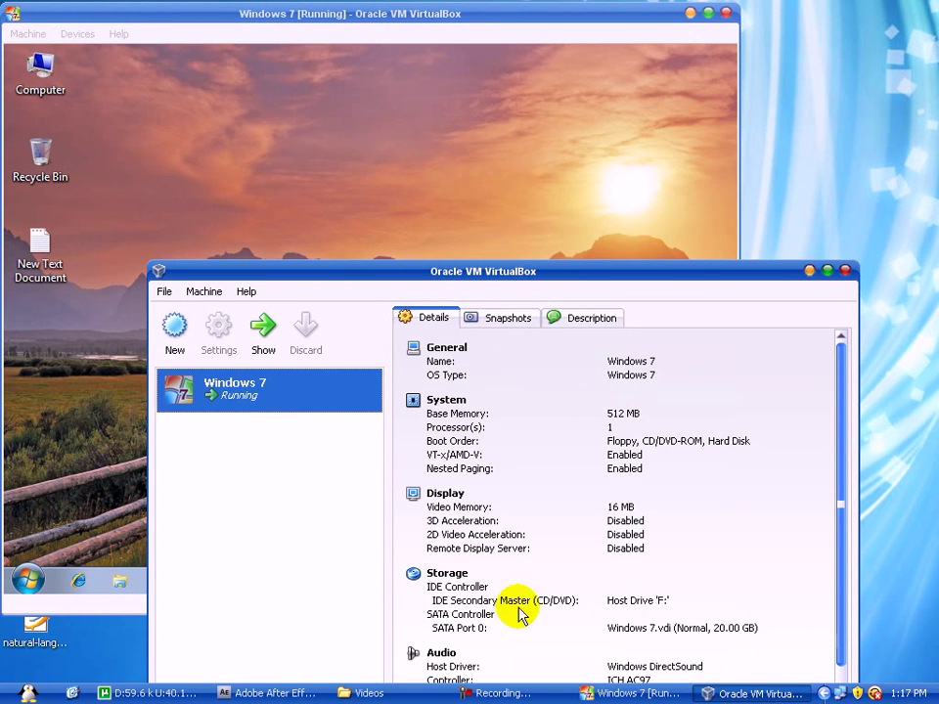
{"action": "left_click_drag", "start_coordinate": [840, 445], "coordinate": [842, 575]}
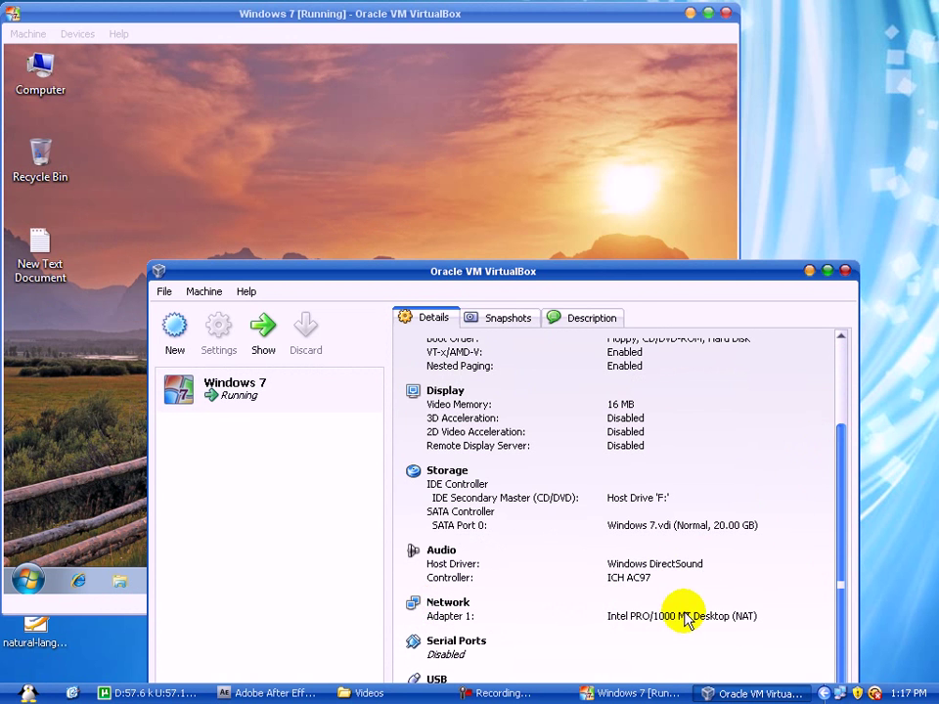
{"action": "left_click", "coordinate": [845, 271]}
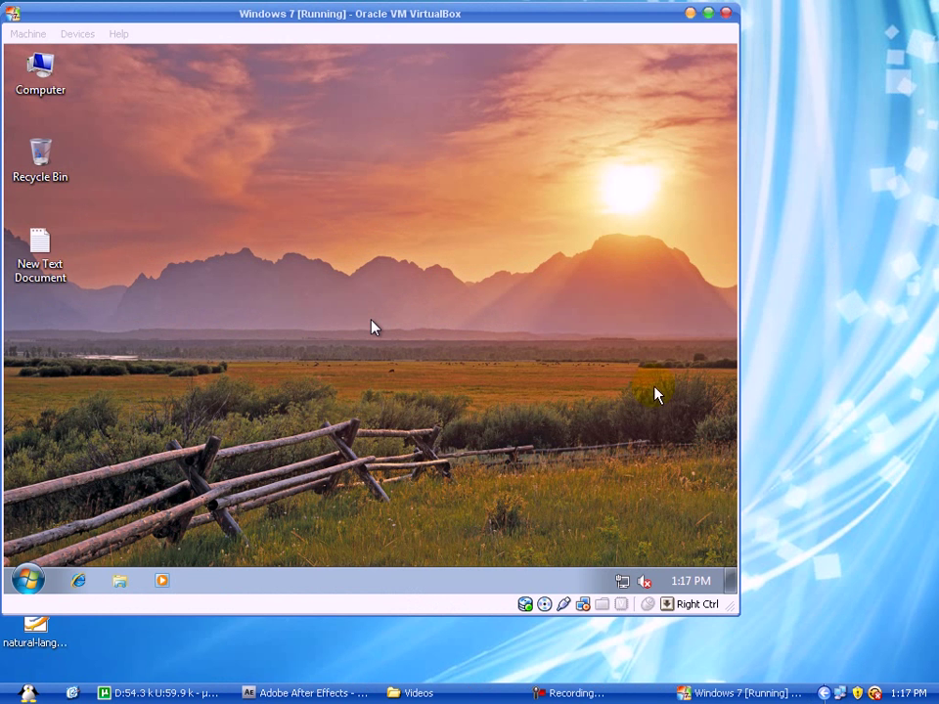
Step: Open New Text Document on the guest desktop and write 'Hi,' followed by a line introducing the author by first name
{"action": "left_click", "coordinate": [123, 338]}
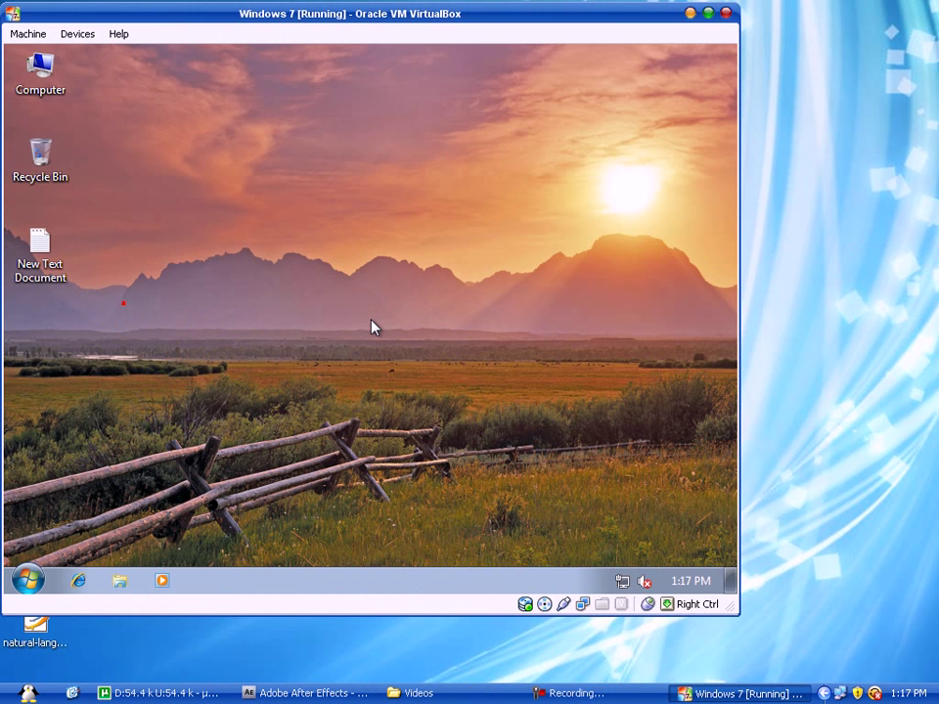
{"action": "double_click", "coordinate": [57, 272]}
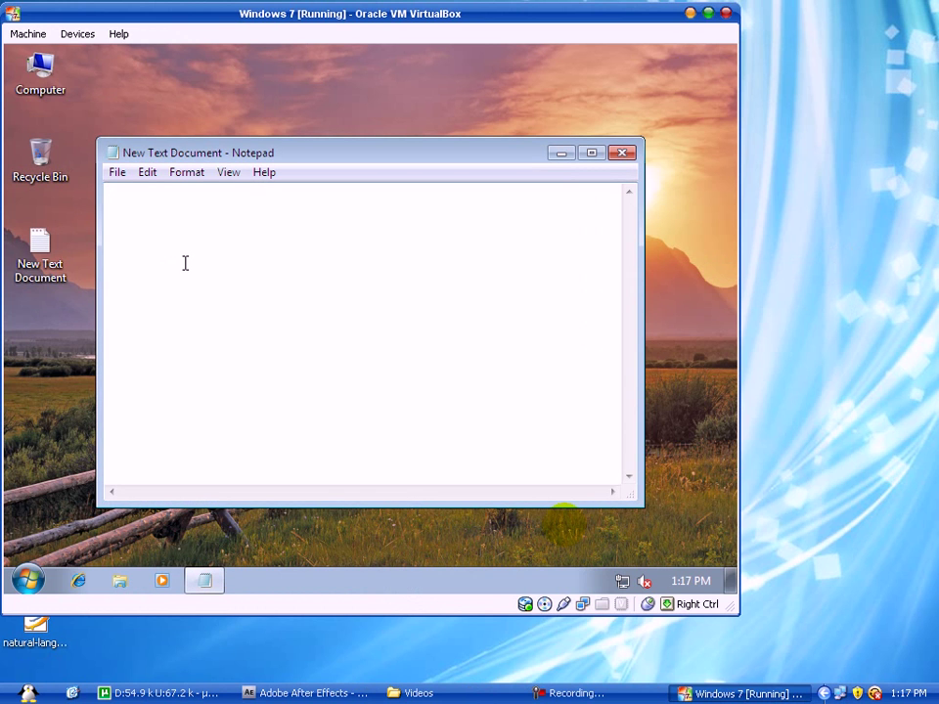
{"action": "type", "text": "Hi,"}
{"action": "key", "text": "Return"}
{"action": "type", "text": "This is Ragh"}
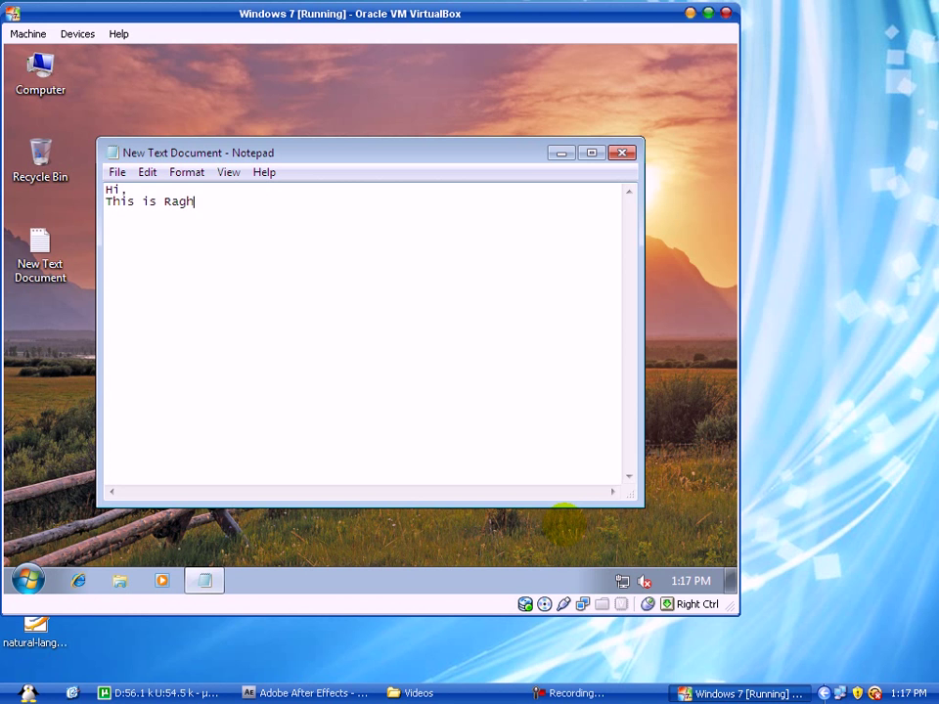
{"action": "type", "text": "u here"}
Step: Add the line 'In the virtual machine, I am using Windows 7 Professional OS.' to the note
{"action": "type", "text": "In the vir"}
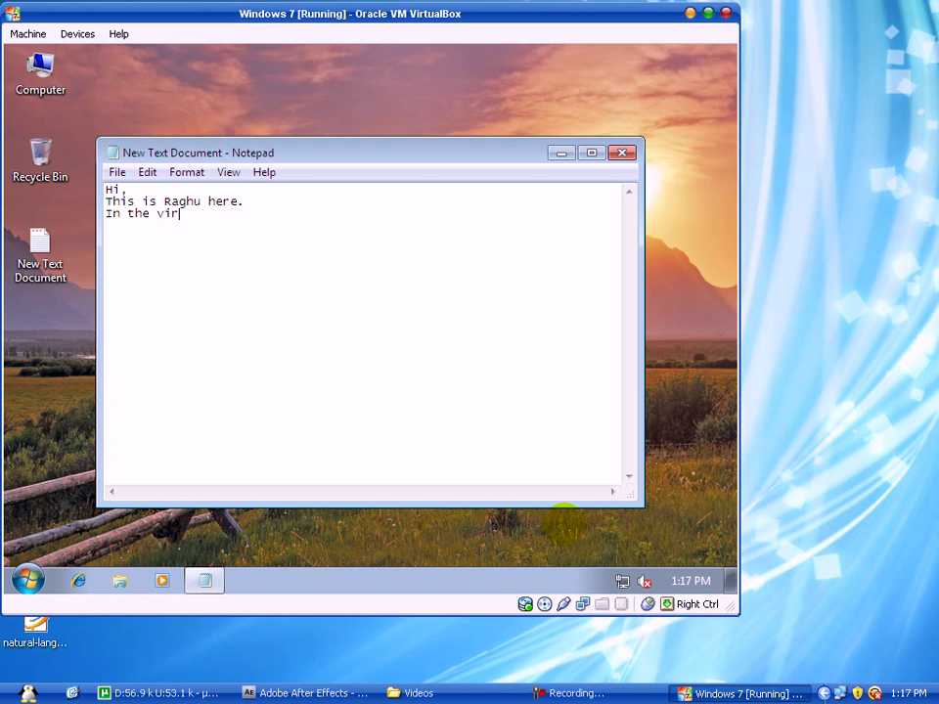
{"action": "type", "text": "utual machine, I am using Wind"}
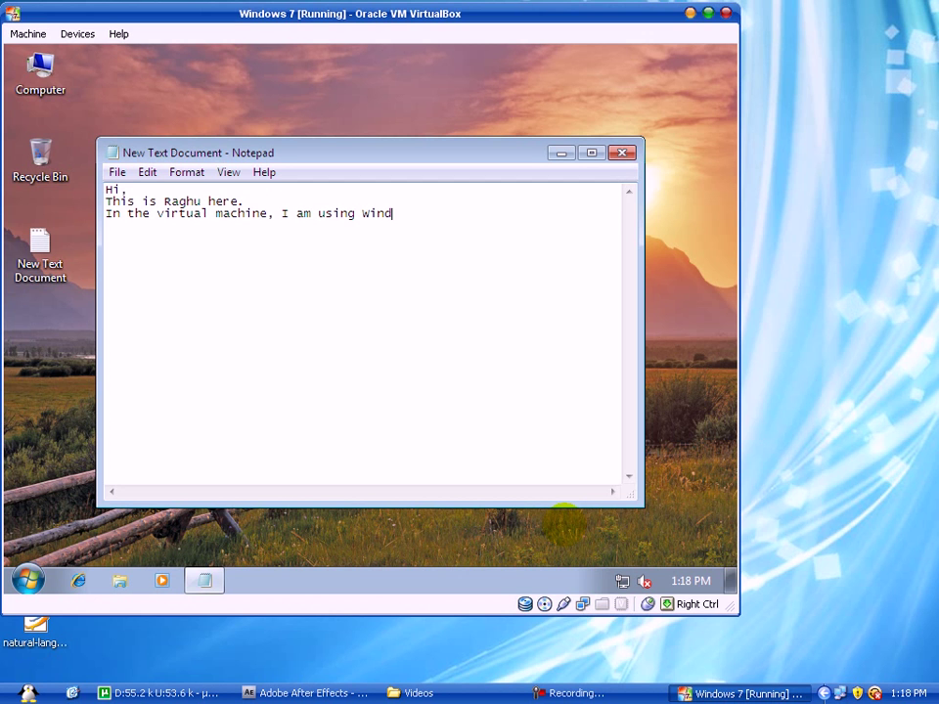
{"action": "type", "text": "ows 7 Professiona"}
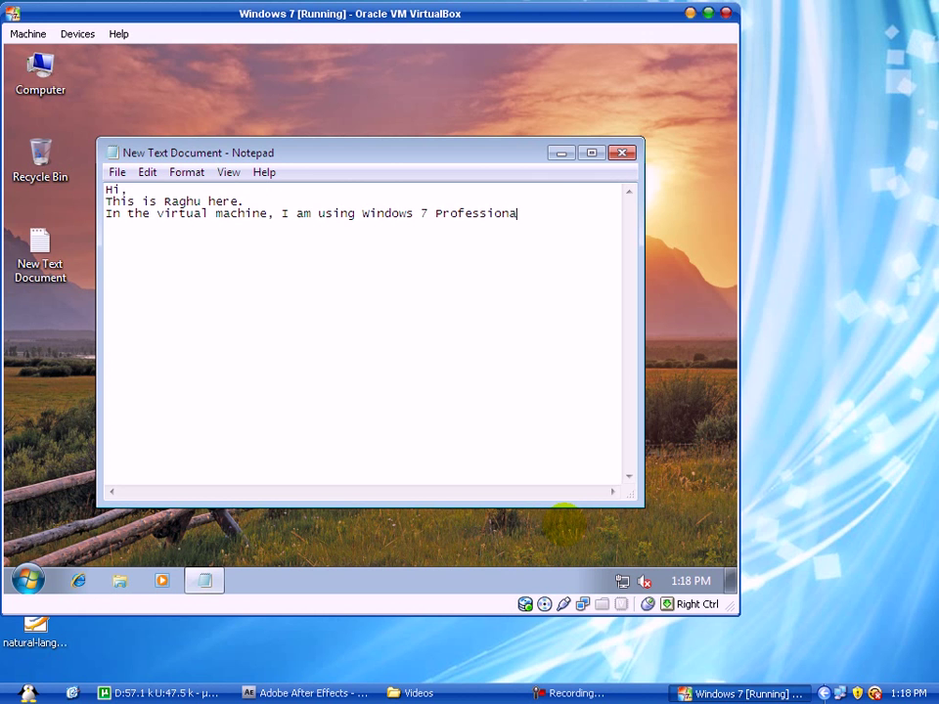
{"action": "type", "text": "l OS."}
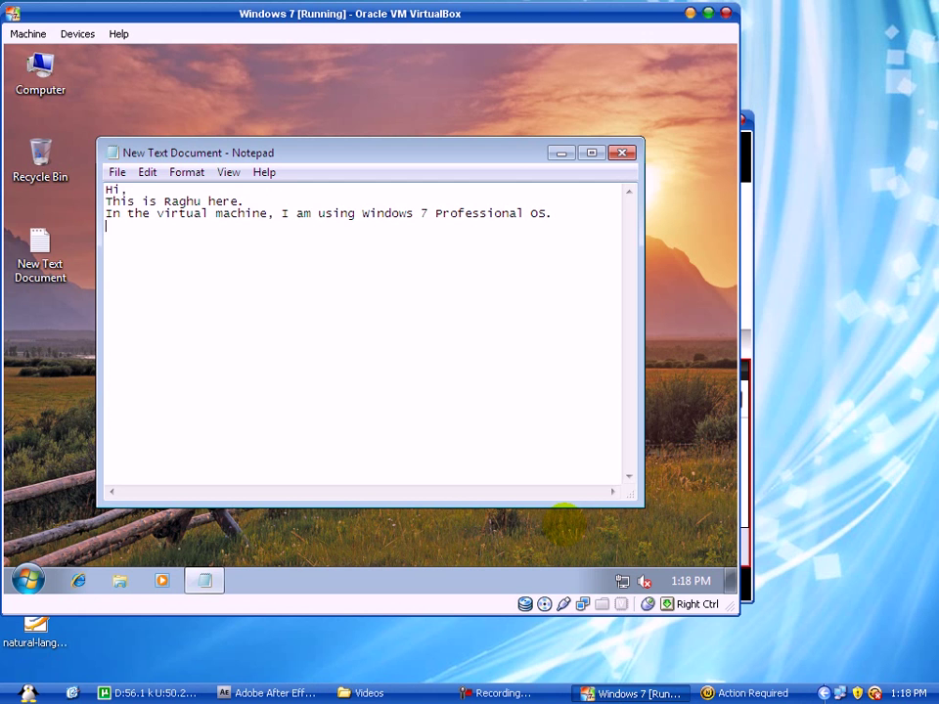
Step: Add the line 'In my actual machine, I am using Windows xp Professional OS.' to the note
{"action": "type", "text": "n my actually"}
{"action": "key", "text": "BackSpace"}
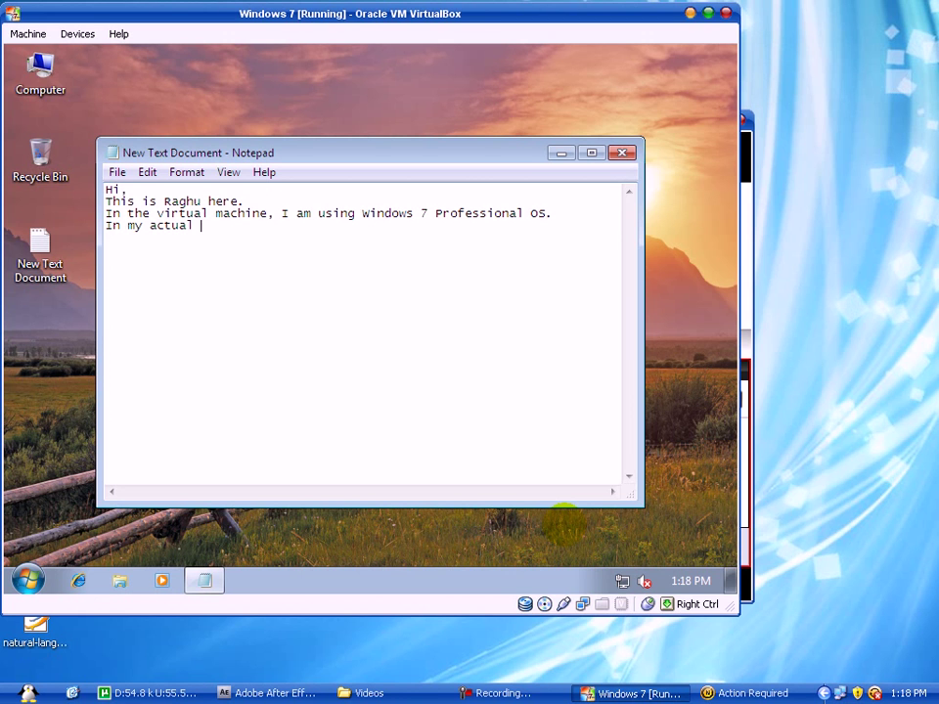
{"action": "type", "text": "machine, I am using"}
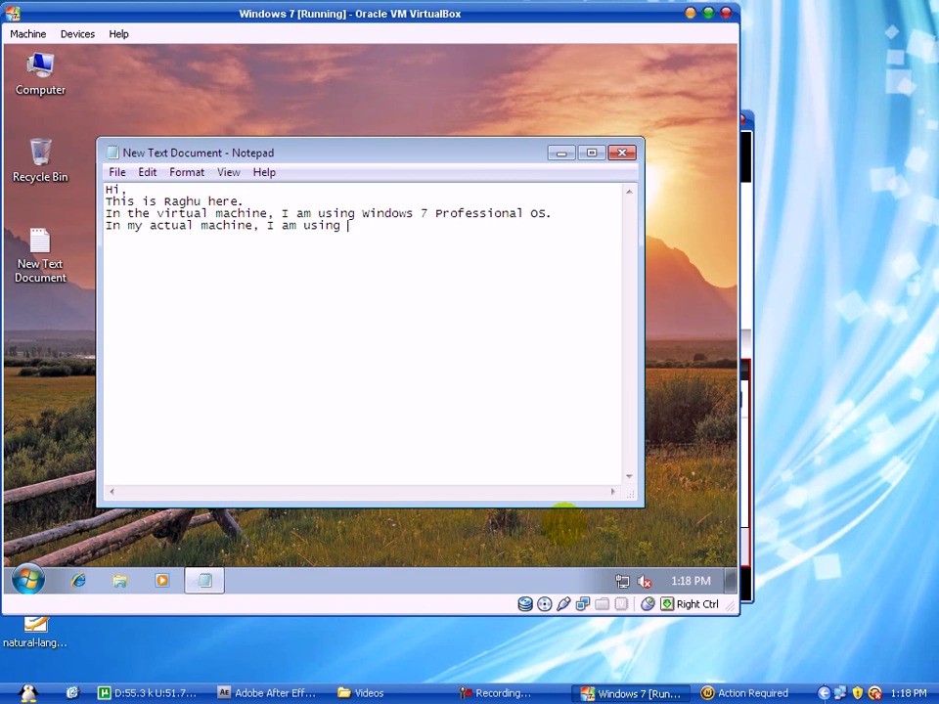
{"action": "type", "text": " windows"}
{"action": "type", "text": "xp Profe"}
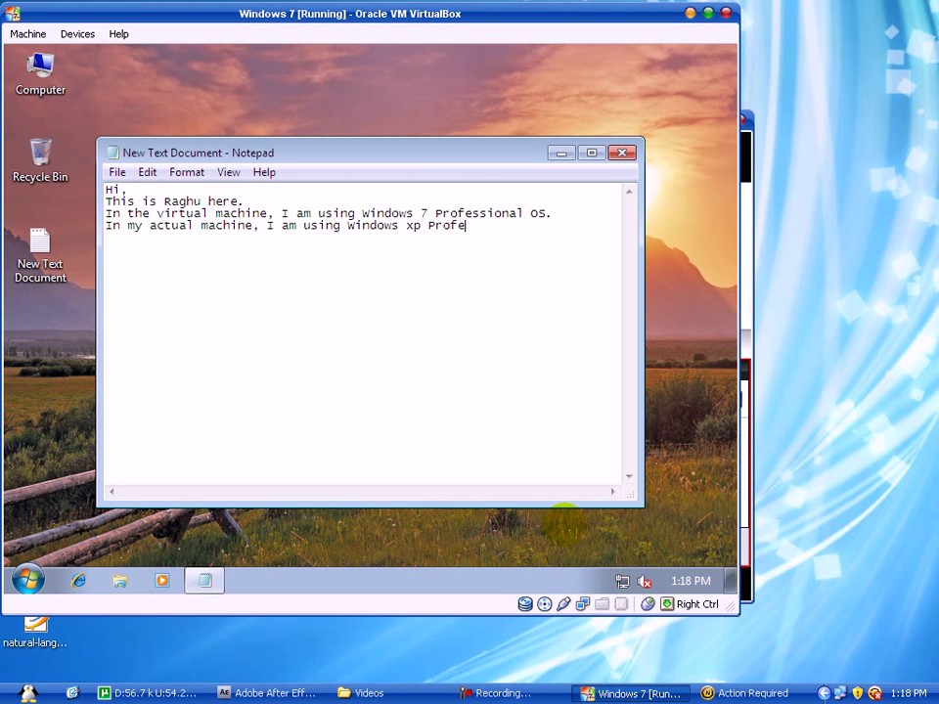
{"action": "type", "text": "ssional OS."}
Step: Write the new paragraph 'I have modified the theme of my Physical/actual machine to resemble Windows 7.', breaking the line after 'resemble'
{"action": "key", "text": "Return"}
{"action": "key", "text": "Return"}
{"action": "type", "text": "I have modified the theme of my "}
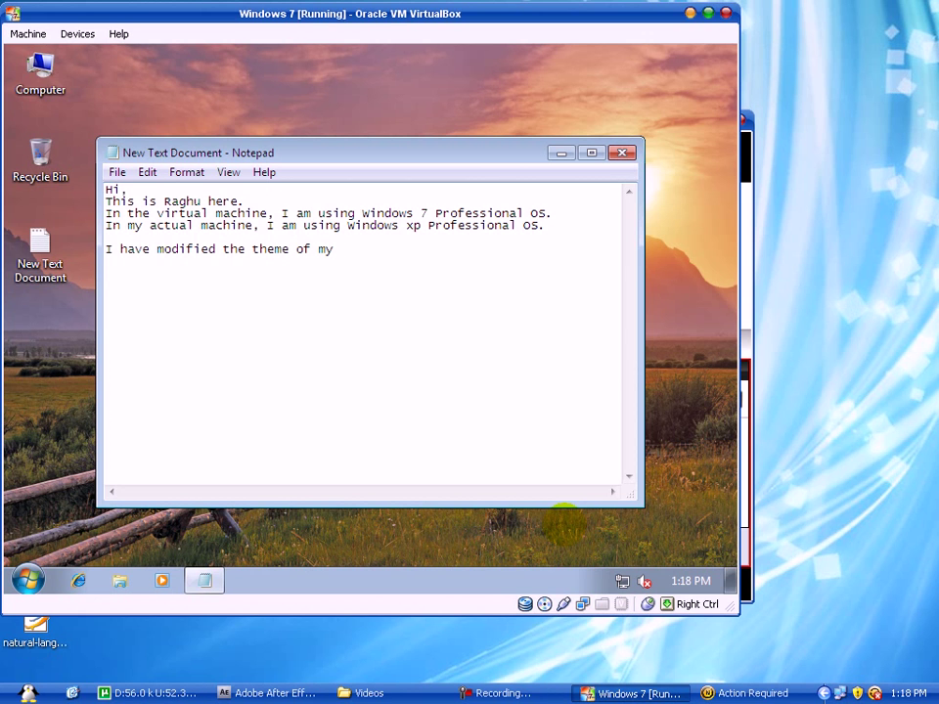
{"action": "type", "text": "Physical/actual "}
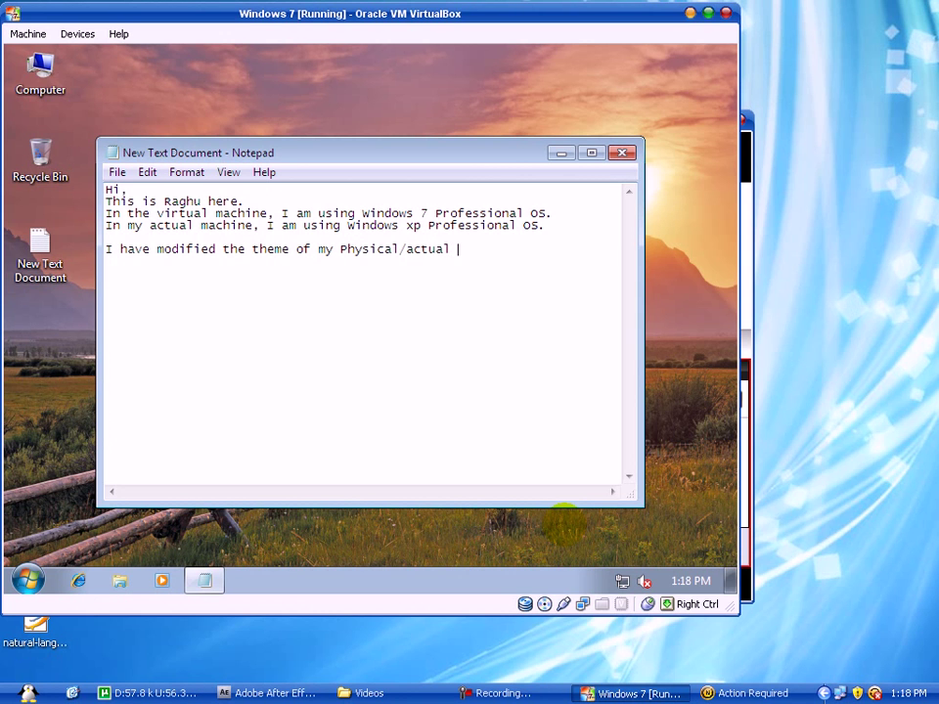
{"action": "type", "text": "machine to resembl"}
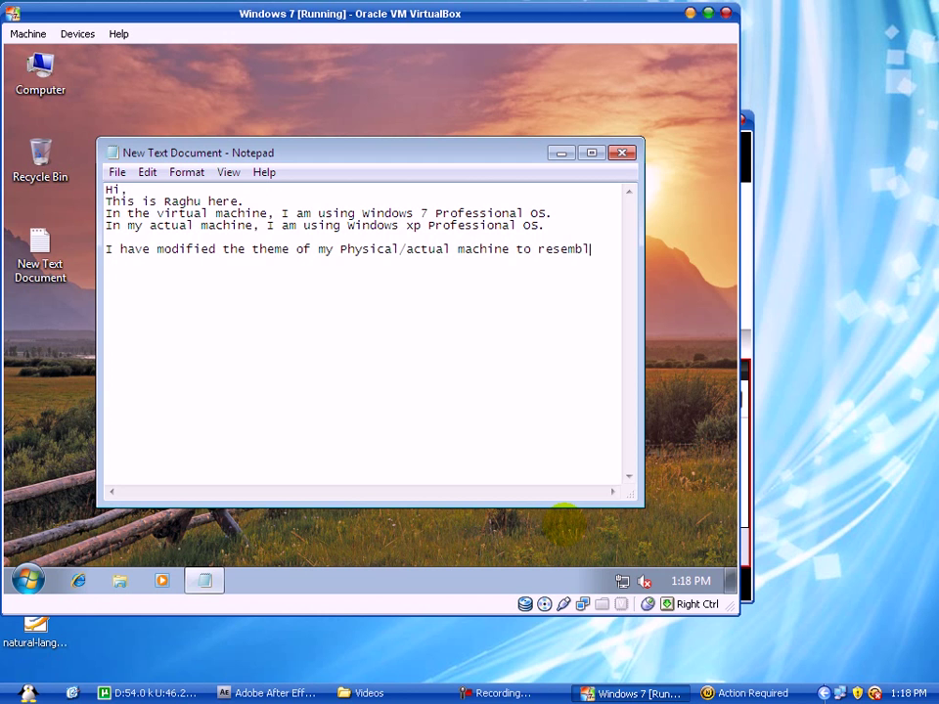
{"action": "type", "text": "ewindows "}
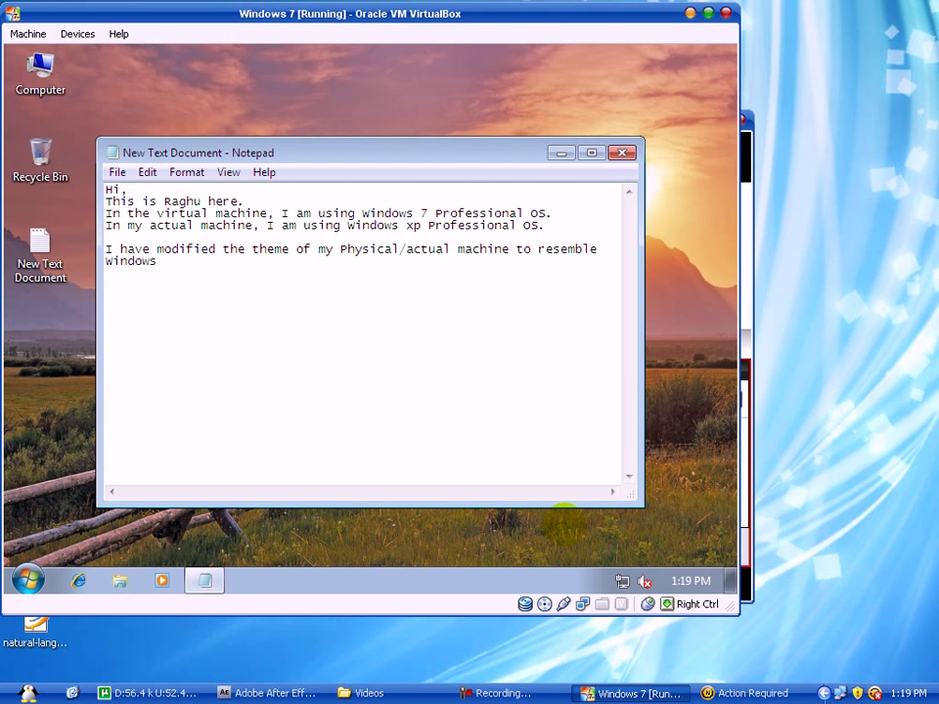
{"action": "type", "text": "x"}
{"action": "key", "text": "BackSpace"}
{"action": "type", "text": "7."}
Step: Start a new paragraph in the note reading 'Virtual machines are very useful for advanced multiprocessing.'
{"action": "key", "text": "Return"}
{"action": "key", "text": "Return"}
{"action": "type", "text": "Virtual machines"}
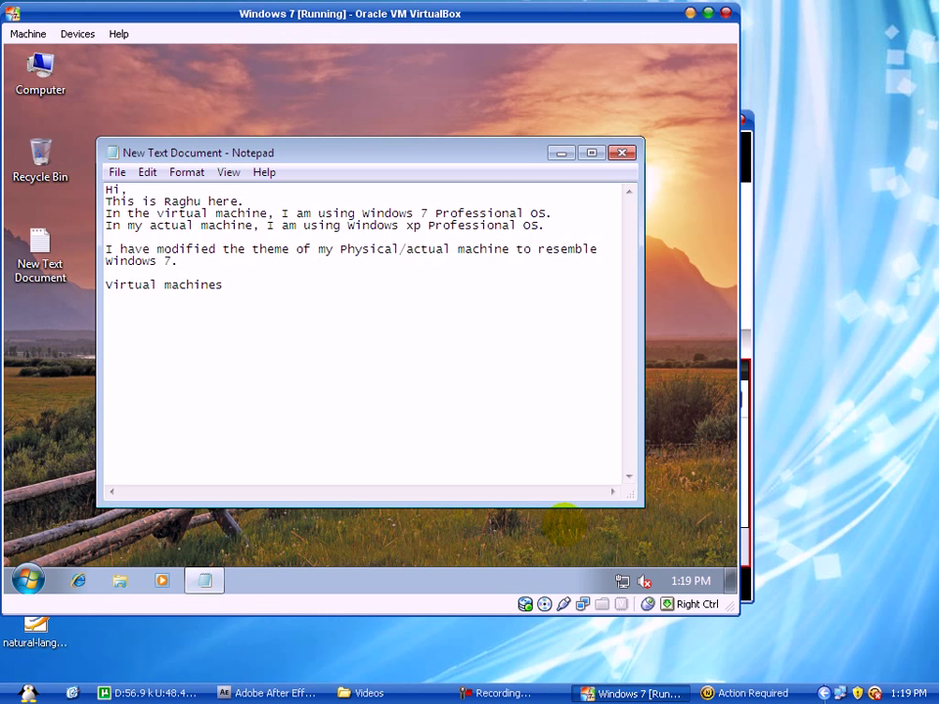
{"action": "type", "text": " are very useful "}
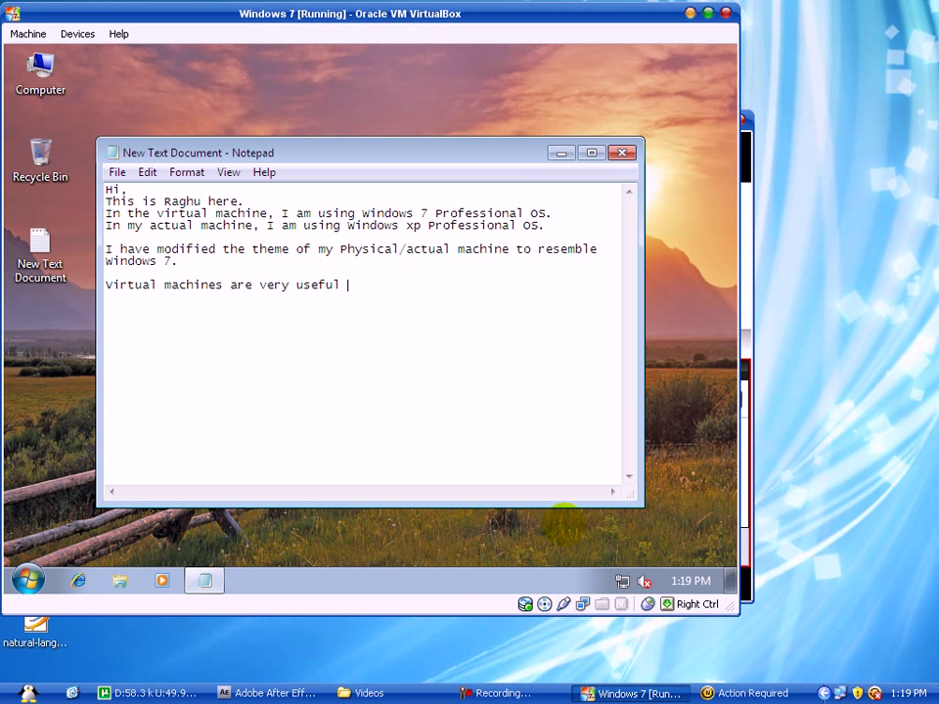
{"action": "type", "text": "for multiprocessing"}
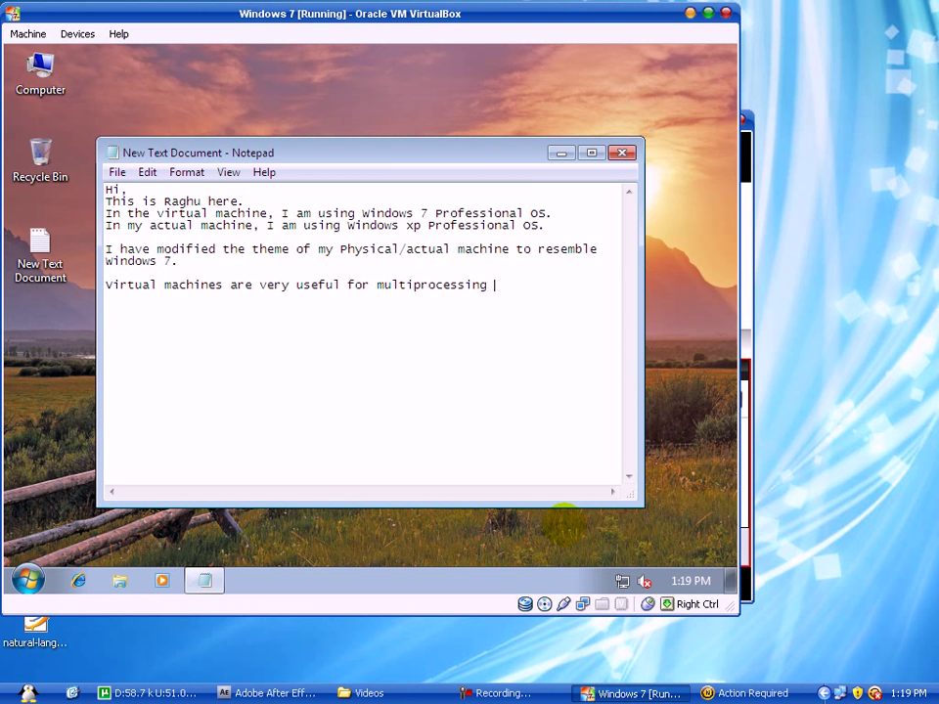
{"action": "key", "text": "ctrl+Left"}
{"action": "key", "text": "Left"}
{"action": "type", "text": "advanced"}
{"action": "key", "text": "End"}
{"action": "type", "text": "."}
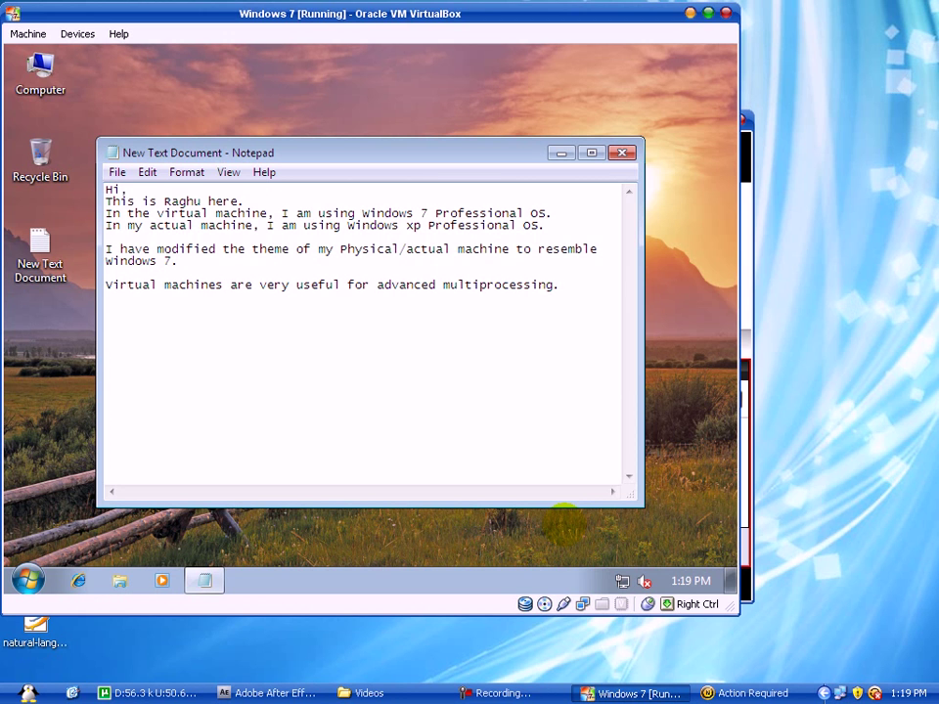
Step: Add 'I hope this short video was very helpful for you to get an idea about the virtual machines.', breaking the line after 'about'
{"action": "key", "text": "Return"}
{"action": "type", "text": "I hope thio"}
{"action": "key", "text": "BackSpace"}
{"action": "type", "text": "s short video was very helpful for you to"}
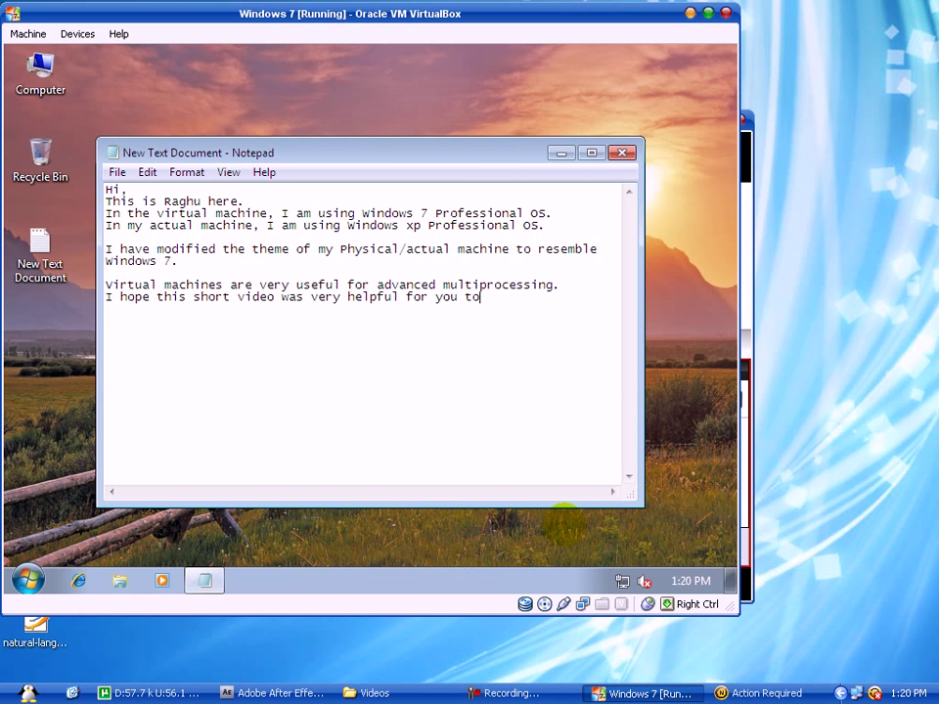
{"action": "type", "text": " get an idea about"}
{"action": "key", "text": "Return"}
{"action": "type", "text": "the "}
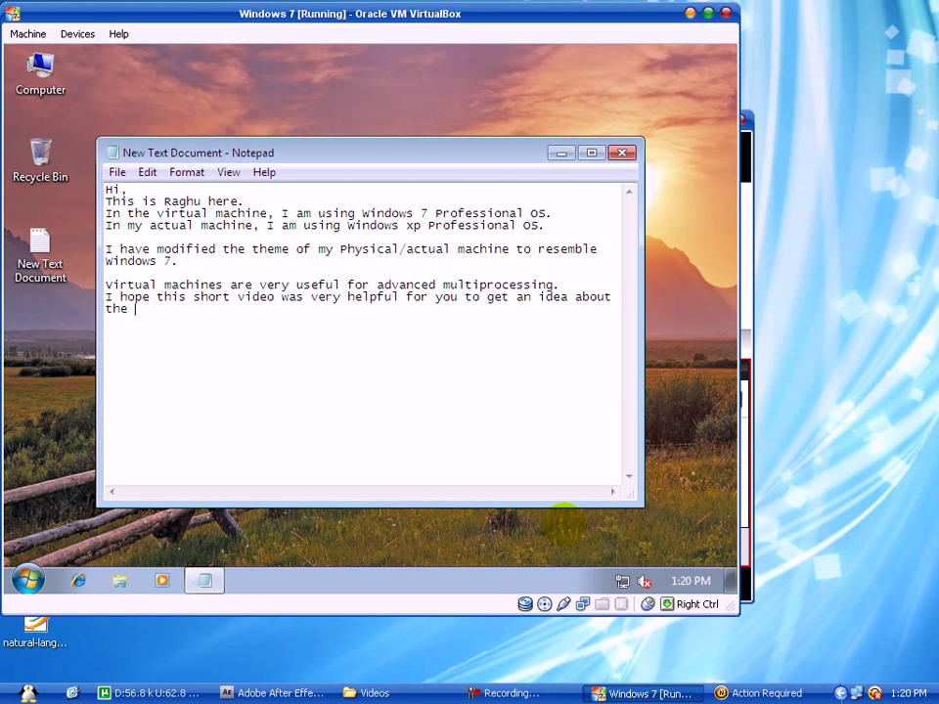
{"action": "type", "text": "virtual machines."}
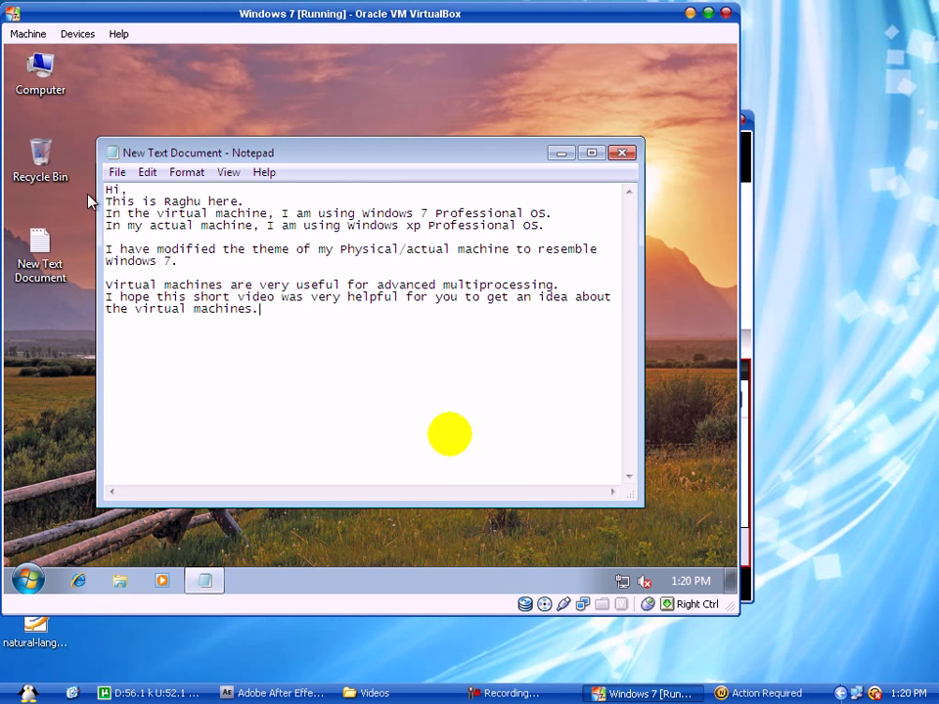
Step: Leave a blank line and end the note with 'Thank you for watching my video.'
{"action": "key", "text": "Return"}
{"action": "key", "text": "Return"}
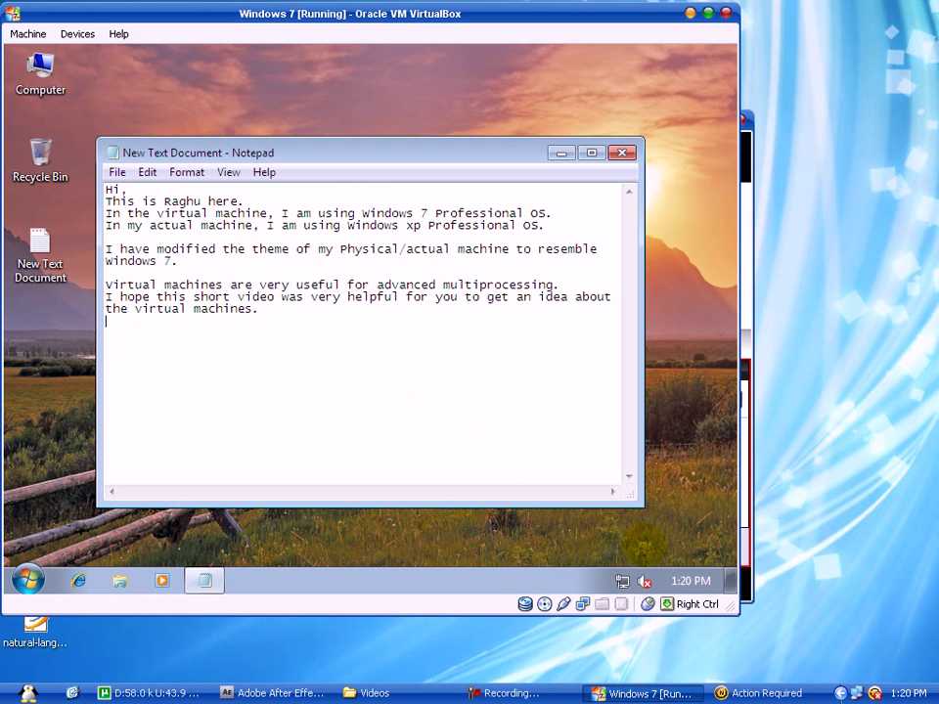
{"action": "type", "text": "Thank you for watching my video."}
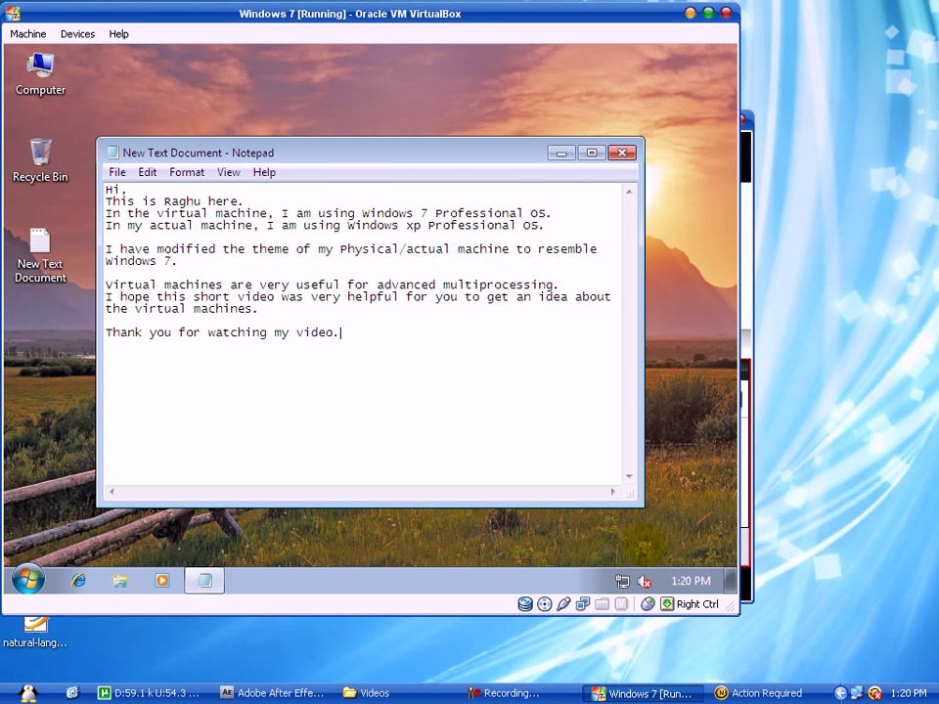
Step: Close the note without saving the changes and shut down the Windows 7 virtual machine with ACPI Shutdown
{"action": "left_click", "coordinate": [616, 153]}
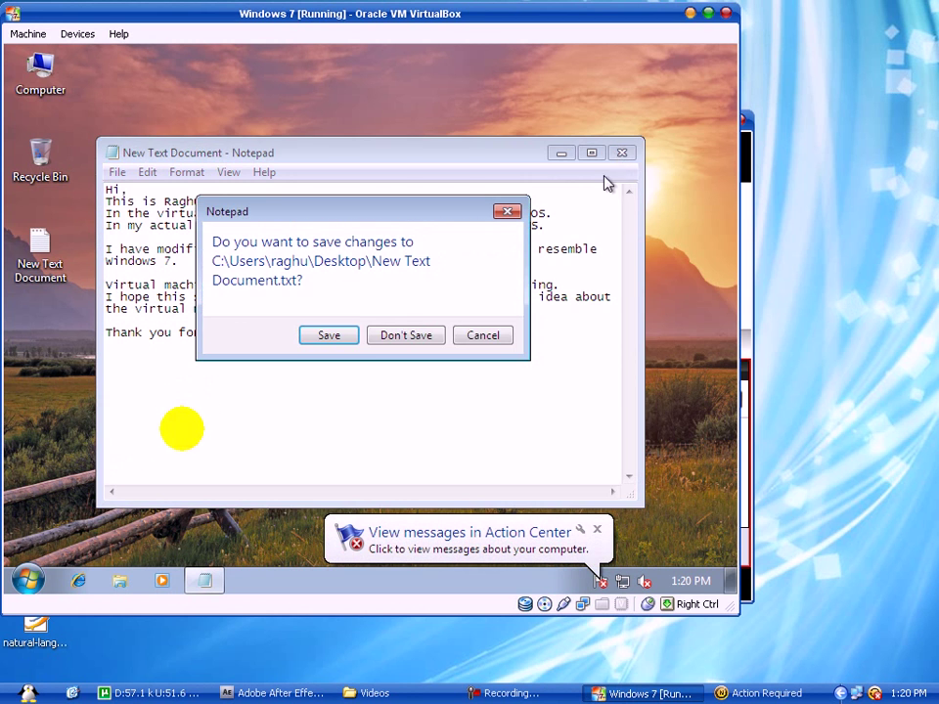
{"action": "left_click", "coordinate": [375, 337]}
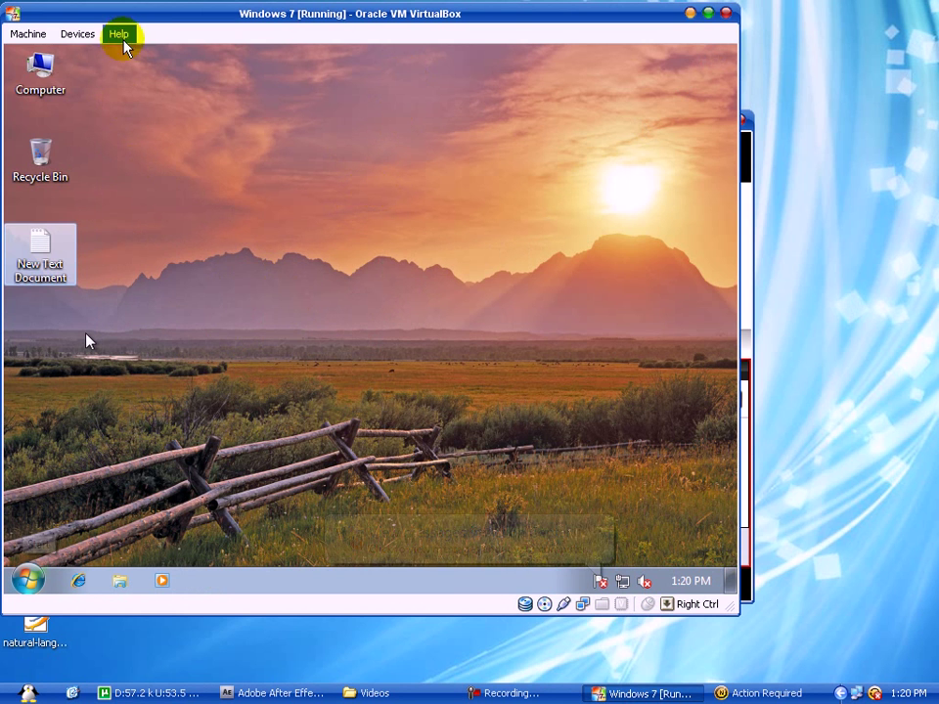
{"action": "left_click", "coordinate": [30, 34]}
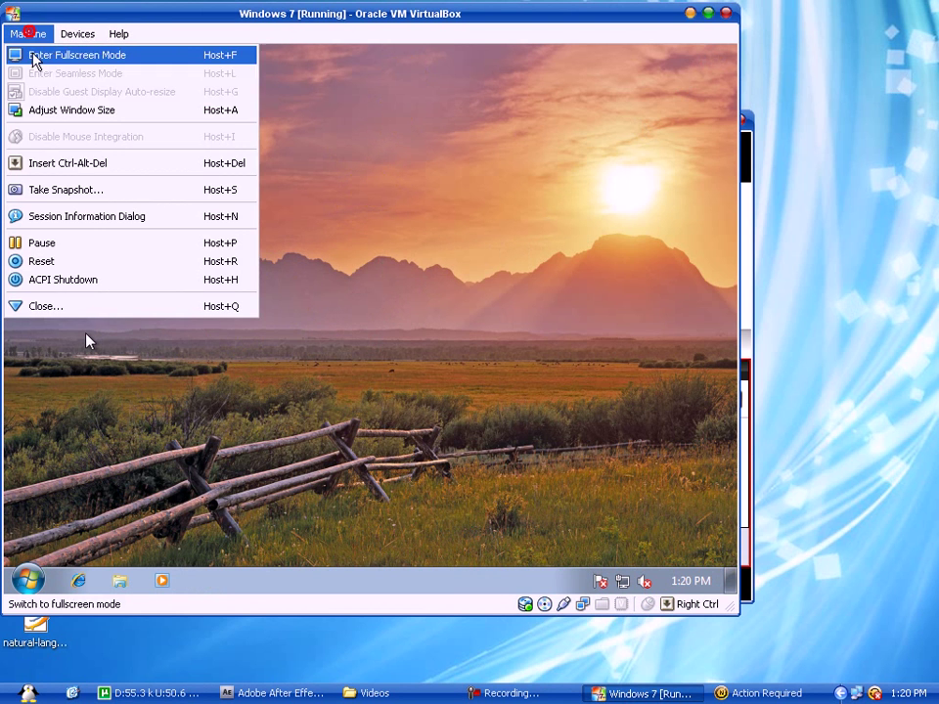
{"action": "left_click", "coordinate": [40, 285]}
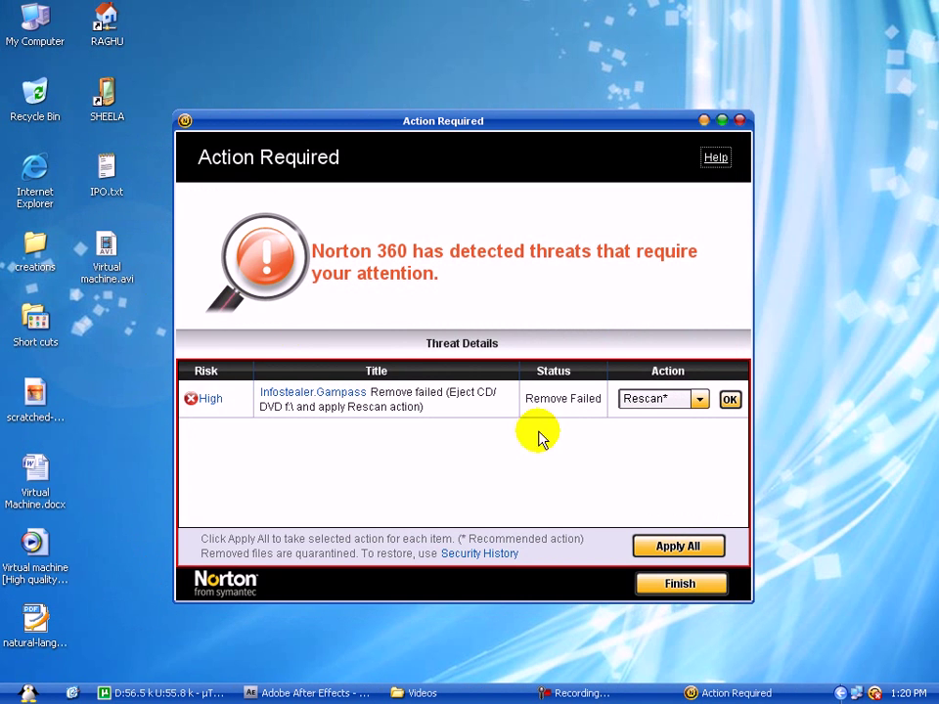
Step: Finish the Norton threat alert on the host desktop and confirm closing it despite unresolved threats
{"action": "left_click", "coordinate": [711, 578]}
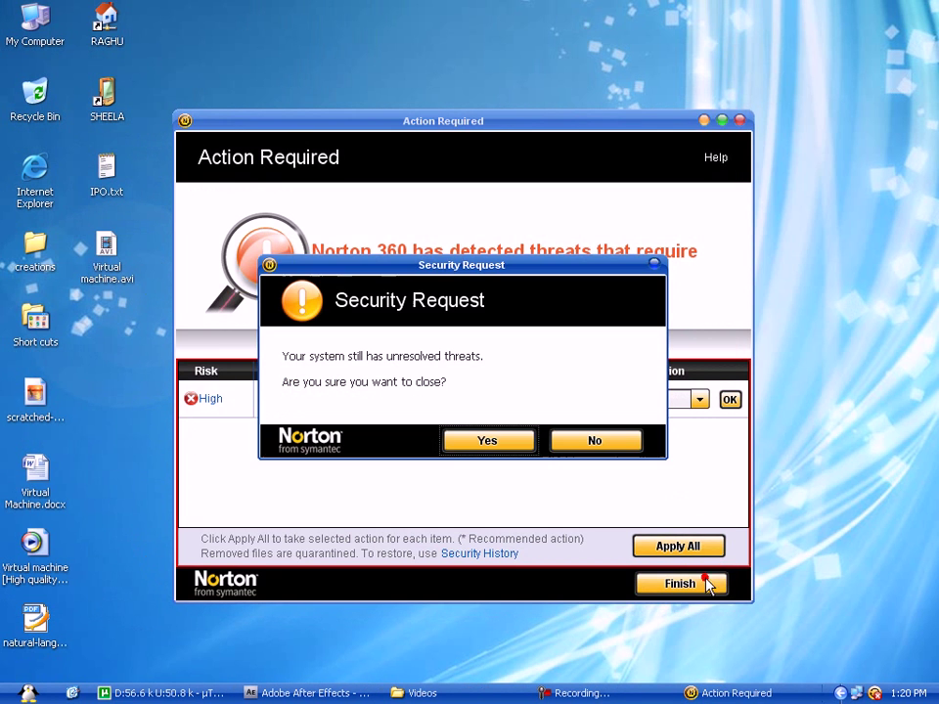
{"action": "left_click", "coordinate": [488, 442]}
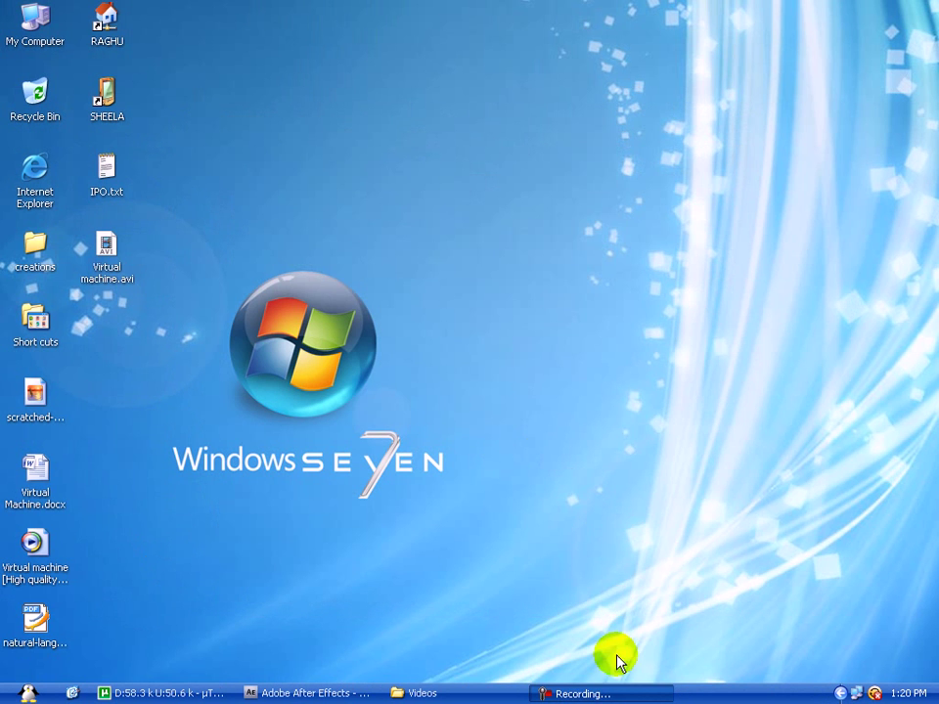